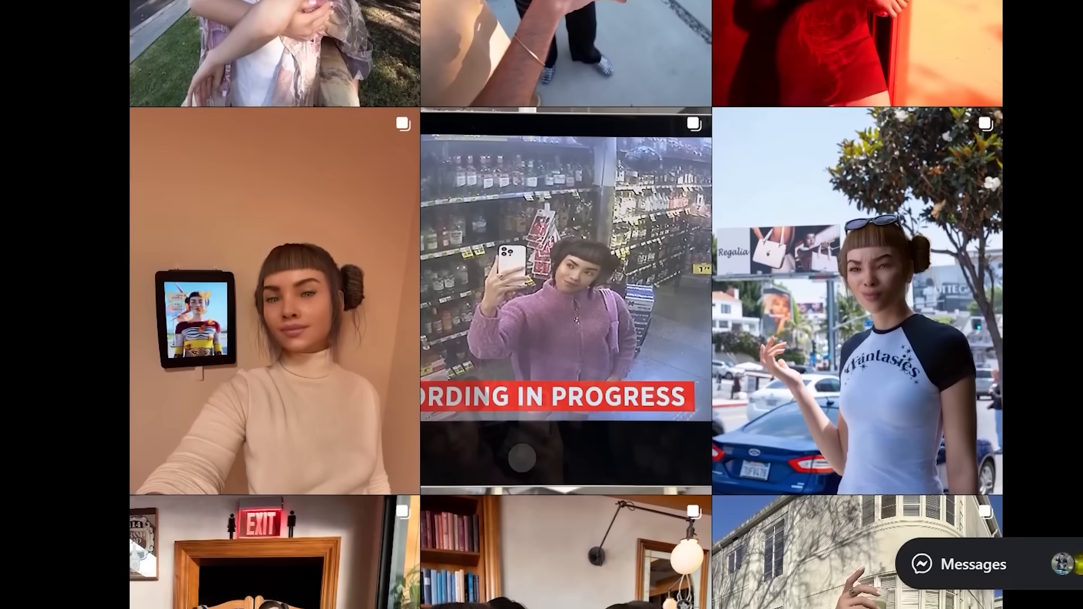
Look through the virtual influencer's posts in the profile photo grid
{"action": "scroll", "coordinate": [566, 304], "scroll_direction": "down", "scroll_amount": 2}
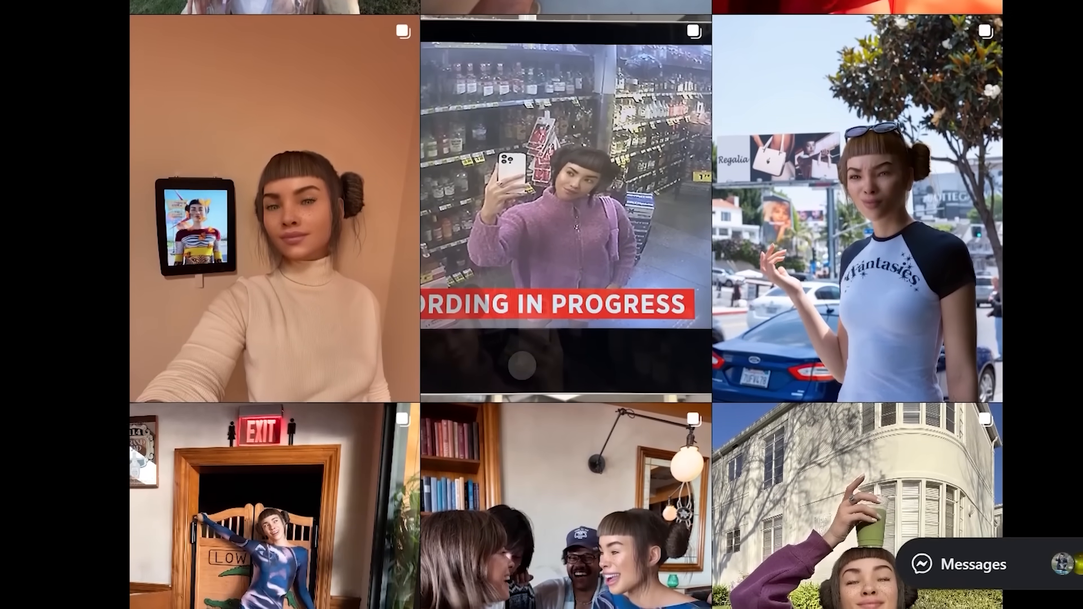
{"action": "scroll", "coordinate": [565, 305], "scroll_direction": "down", "scroll_amount": 2}
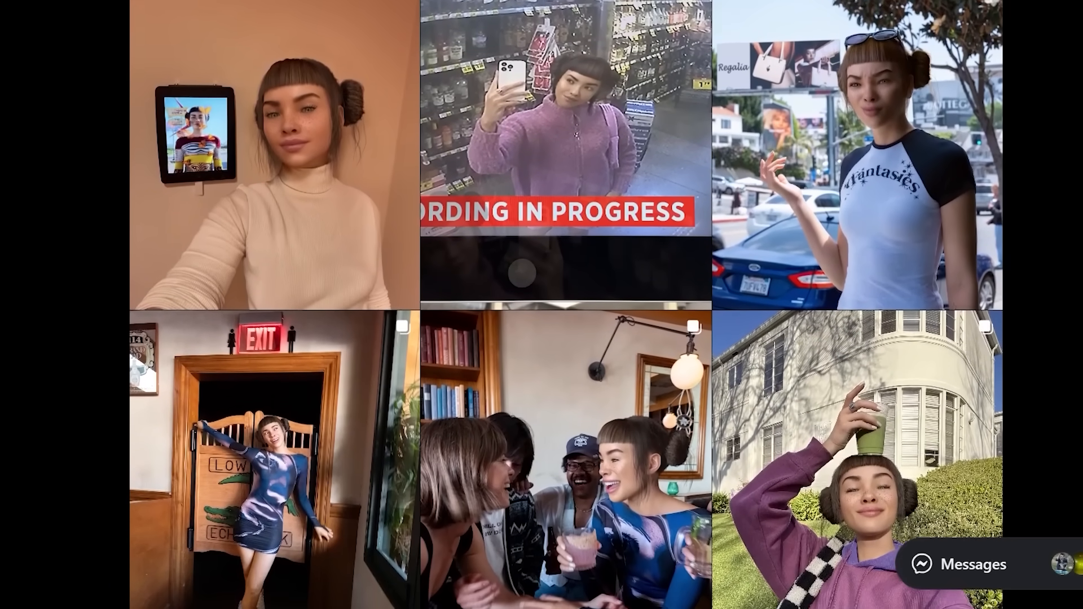
{"action": "scroll", "coordinate": [566, 305], "scroll_direction": "down", "scroll_amount": 1}
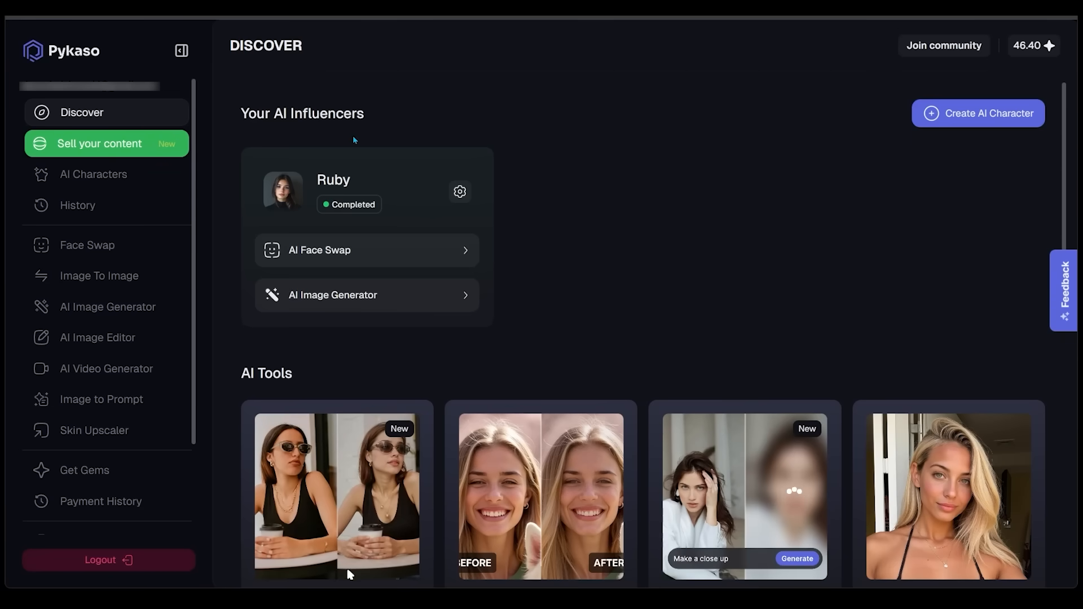
In Pykaso, create a new AI character named Ruby and continue to the target face stage
{"action": "left_click", "coordinate": [110, 182]}
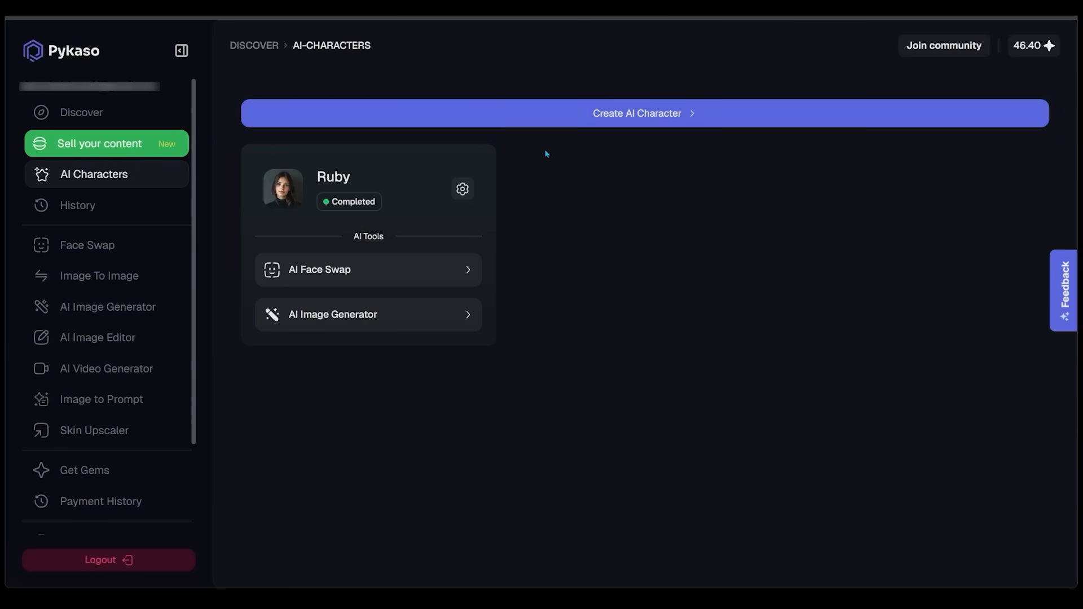
{"action": "left_click", "coordinate": [623, 126]}
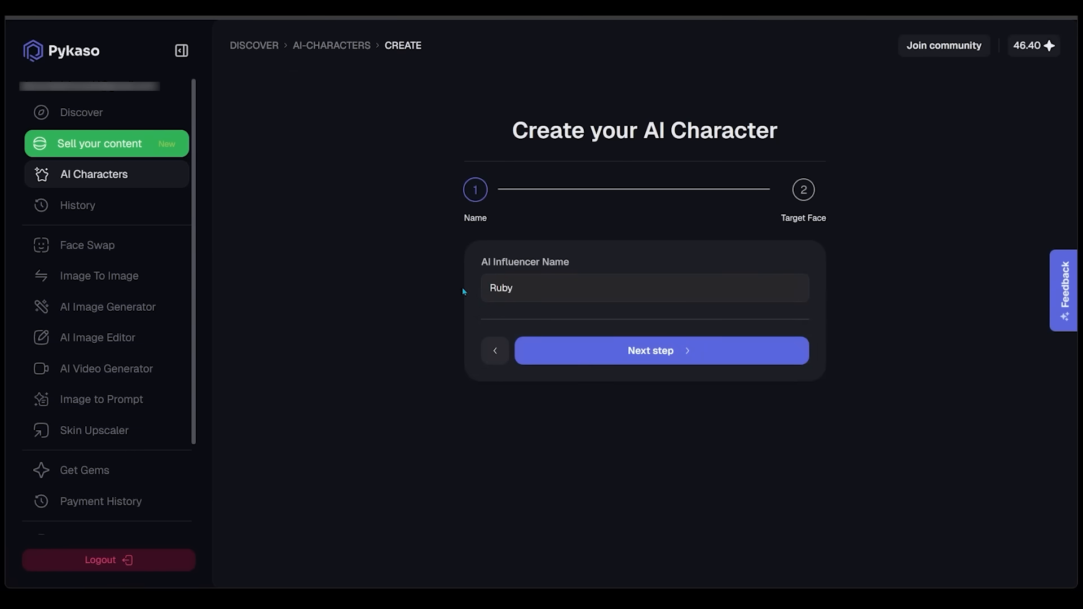
{"action": "left_click", "coordinate": [597, 349]}
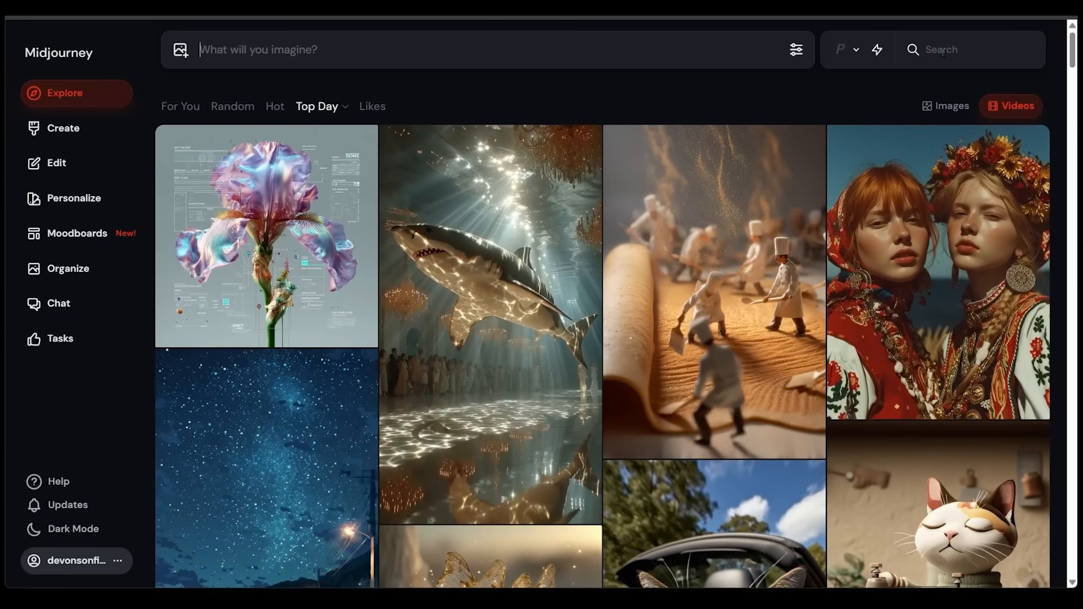
Switch to Midjourney, search the gallery for "20 year old influencer" and browse the images for face inspiration
{"action": "left_click", "coordinate": [941, 50]}
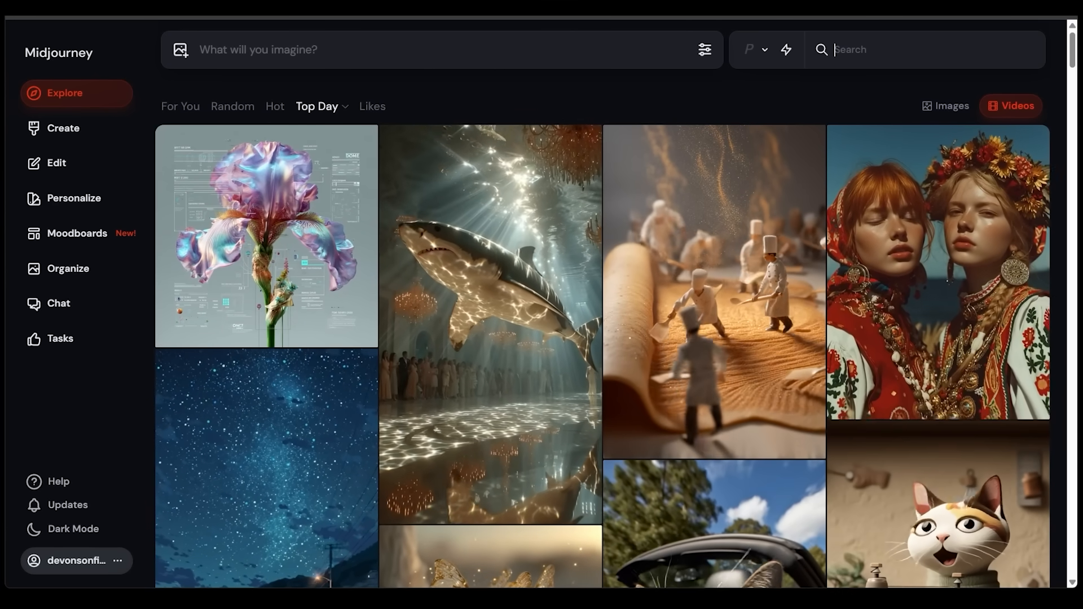
{"action": "type", "text": "20 year old in"}
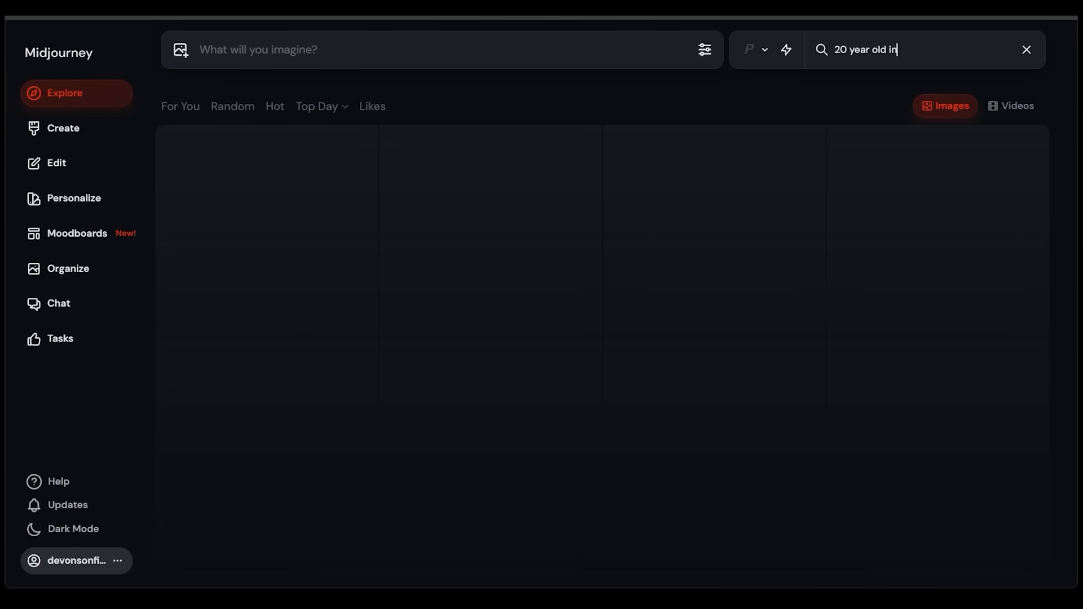
{"action": "type", "text": "fluencer"}
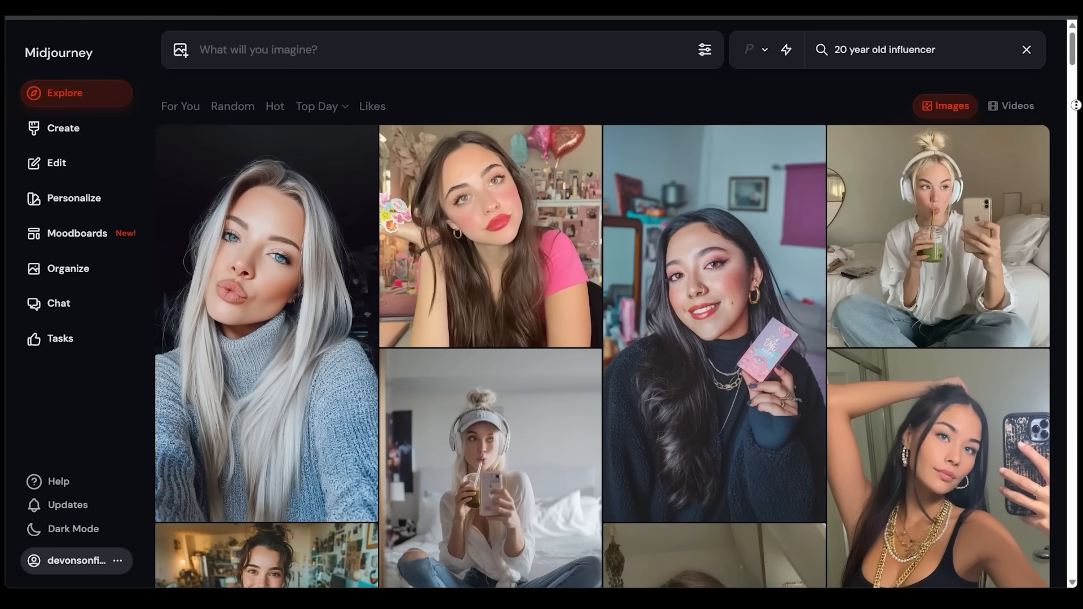
{"action": "scroll", "coordinate": [1075, 107], "scroll_direction": "down", "scroll_amount": 1}
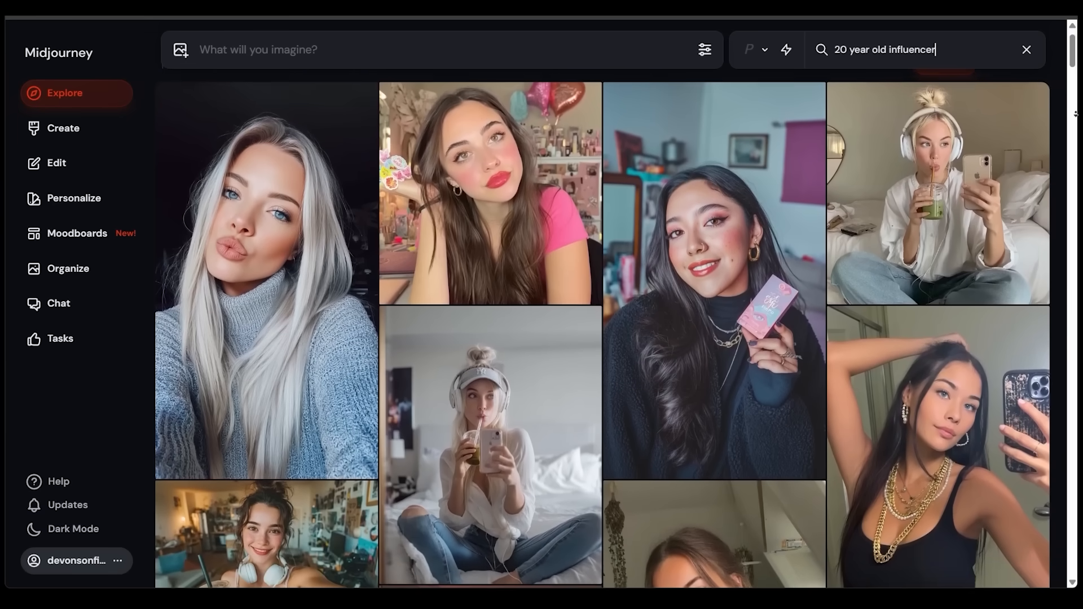
{"action": "scroll", "coordinate": [1075, 113], "scroll_direction": "down", "scroll_amount": 2}
{"action": "scroll", "coordinate": [1075, 114], "scroll_direction": "down", "scroll_amount": 1}
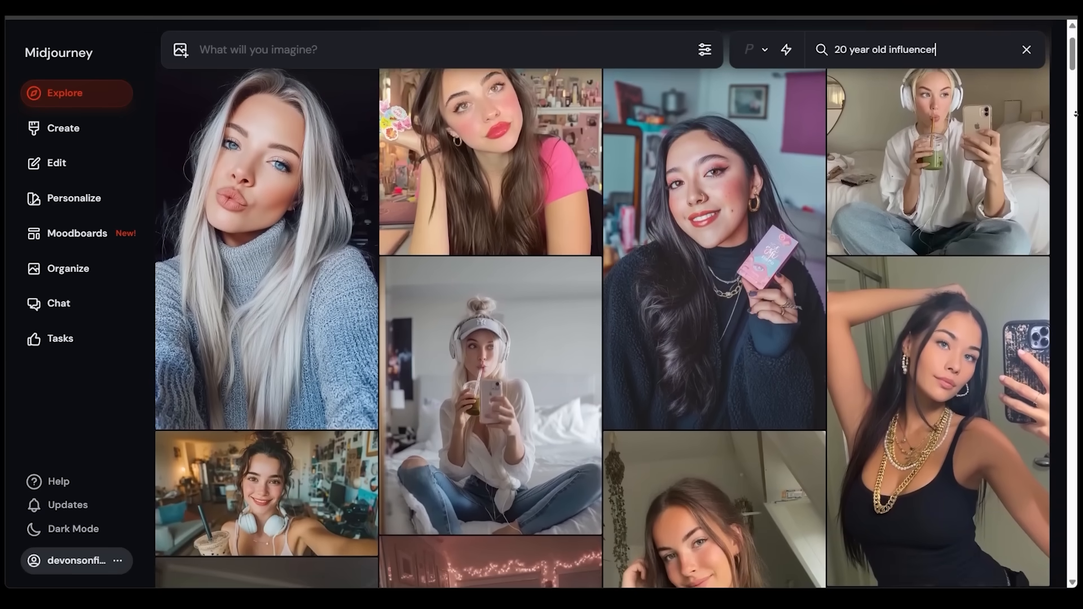
{"action": "scroll", "coordinate": [1078, 118], "scroll_direction": "up", "scroll_amount": 2}
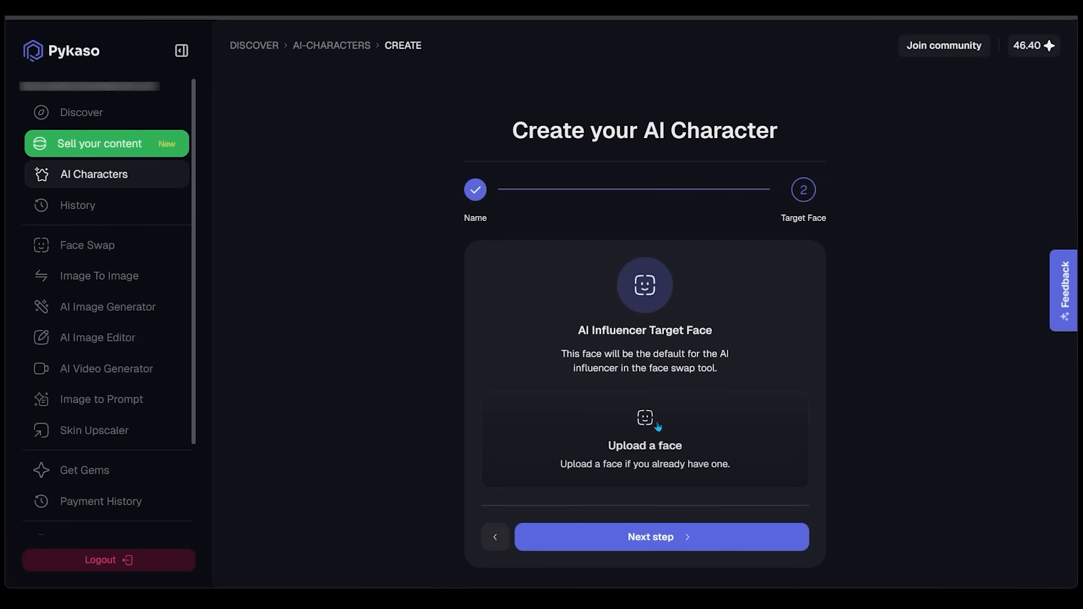
Back in Pykaso, upload and save the dark-haired woman's portrait as Ruby's target face, and open the new character's training setup
{"action": "left_click", "coordinate": [659, 427]}
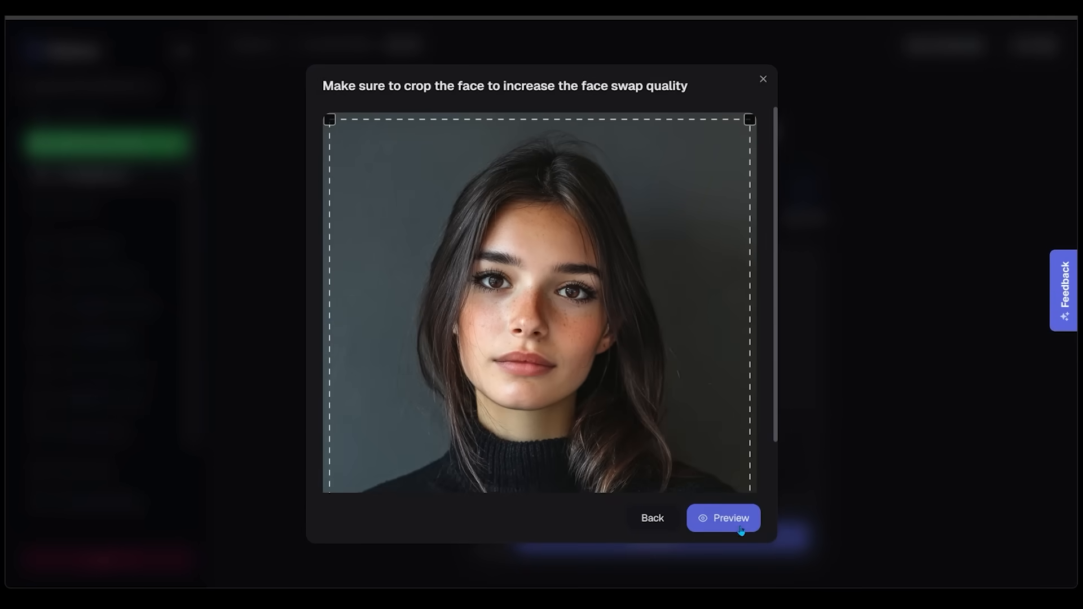
{"action": "left_click", "coordinate": [741, 529]}
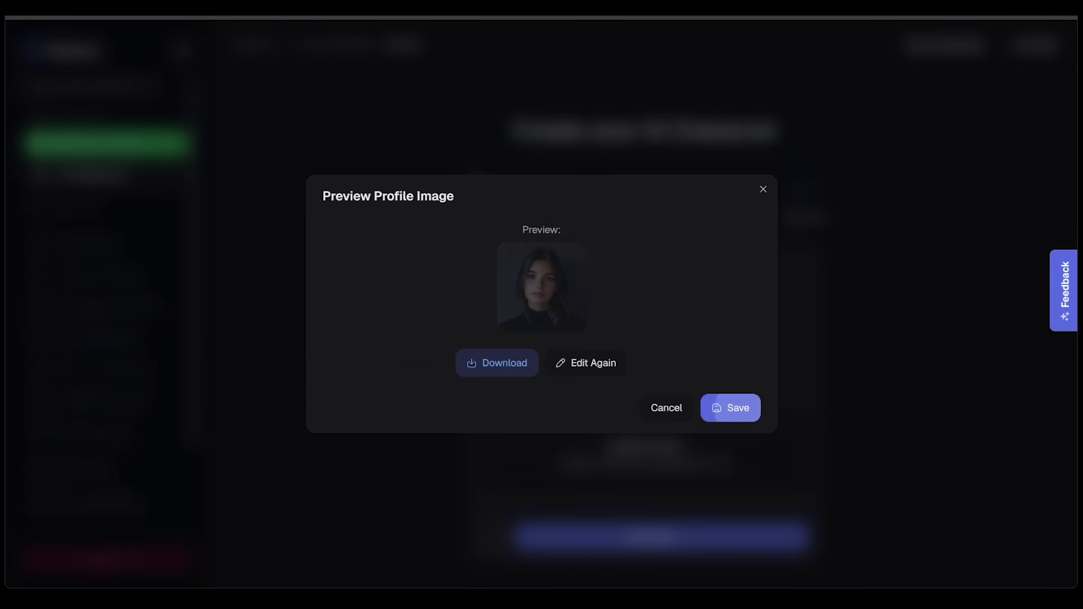
{"action": "left_click", "coordinate": [744, 410]}
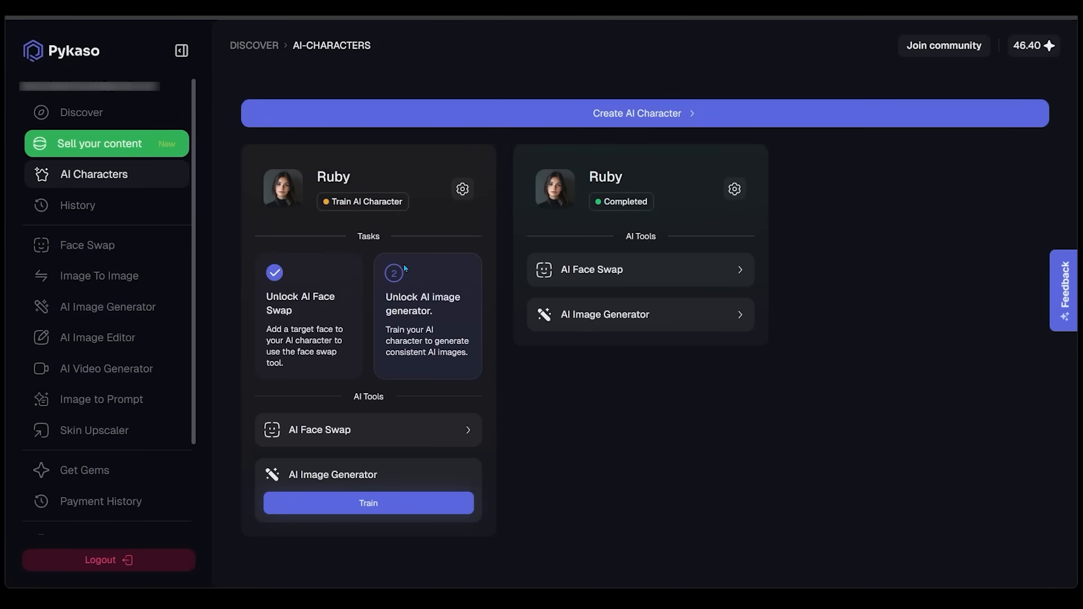
{"action": "left_click", "coordinate": [369, 510]}
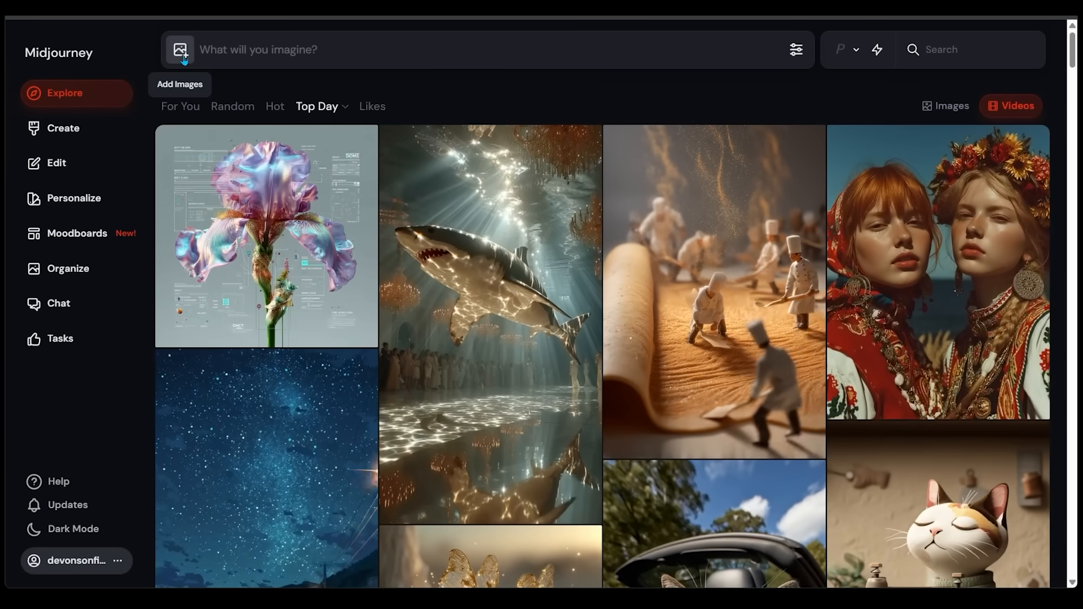
Switch to Midjourney, upload the dark-haired woman's portrait and assign it as a character reference
{"action": "left_click", "coordinate": [183, 56]}
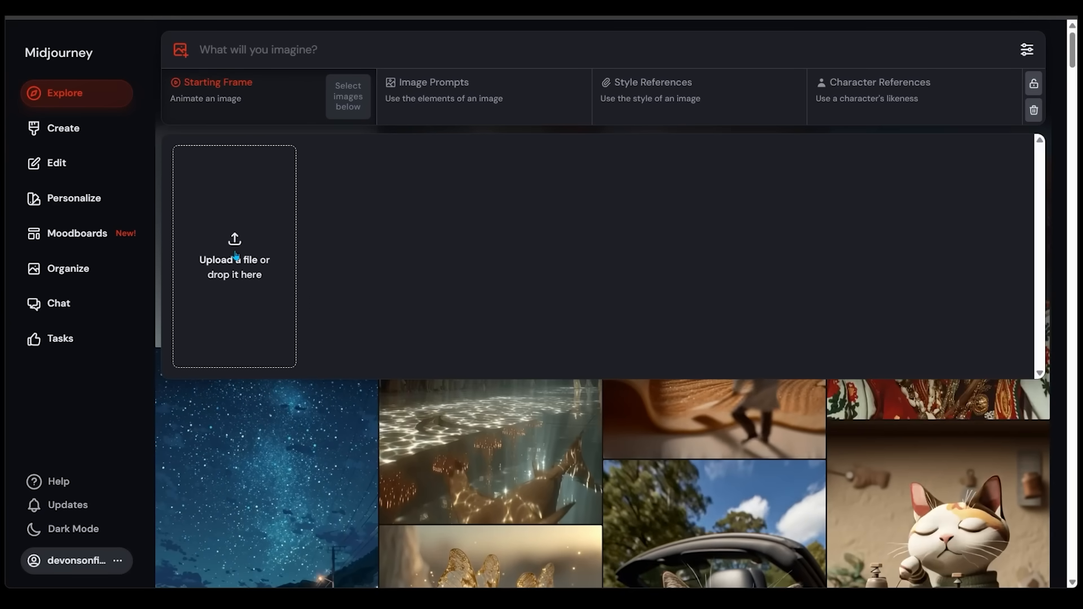
{"action": "left_click", "coordinate": [236, 257]}
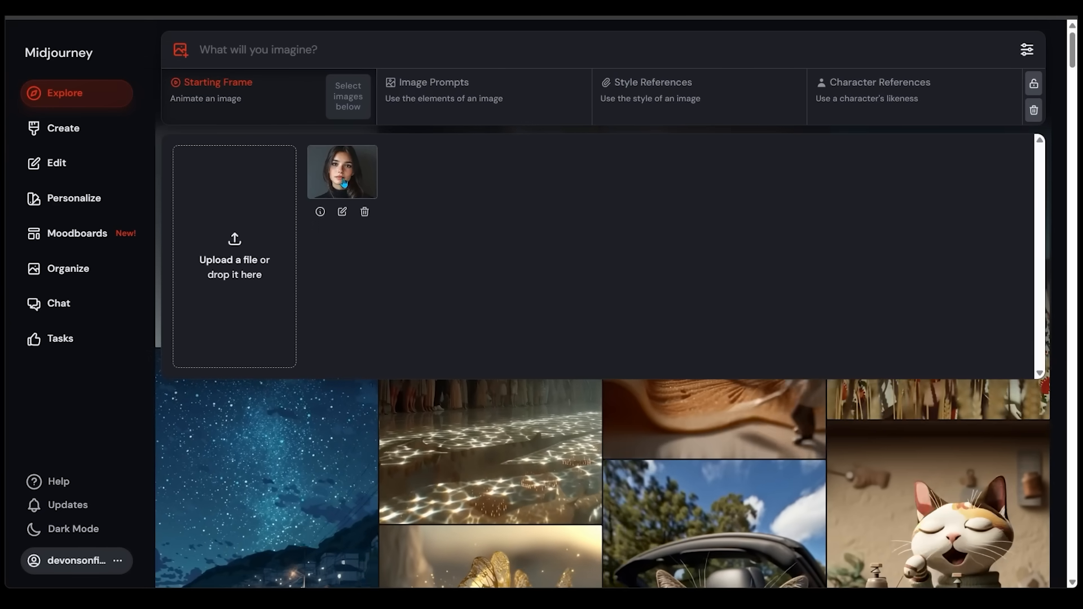
{"action": "left_click_drag", "start_coordinate": [344, 179], "coordinate": [905, 102]}
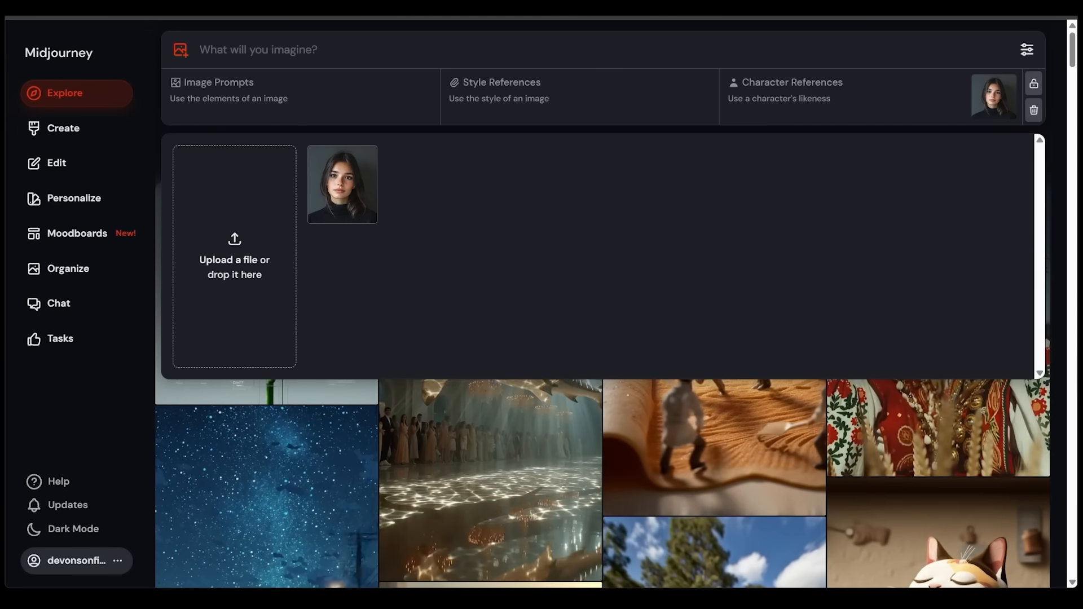
Generate images with the prompt "Young women browsing books in a bookstore aisle --ar 3:4"
{"action": "left_click", "coordinate": [230, 49]}
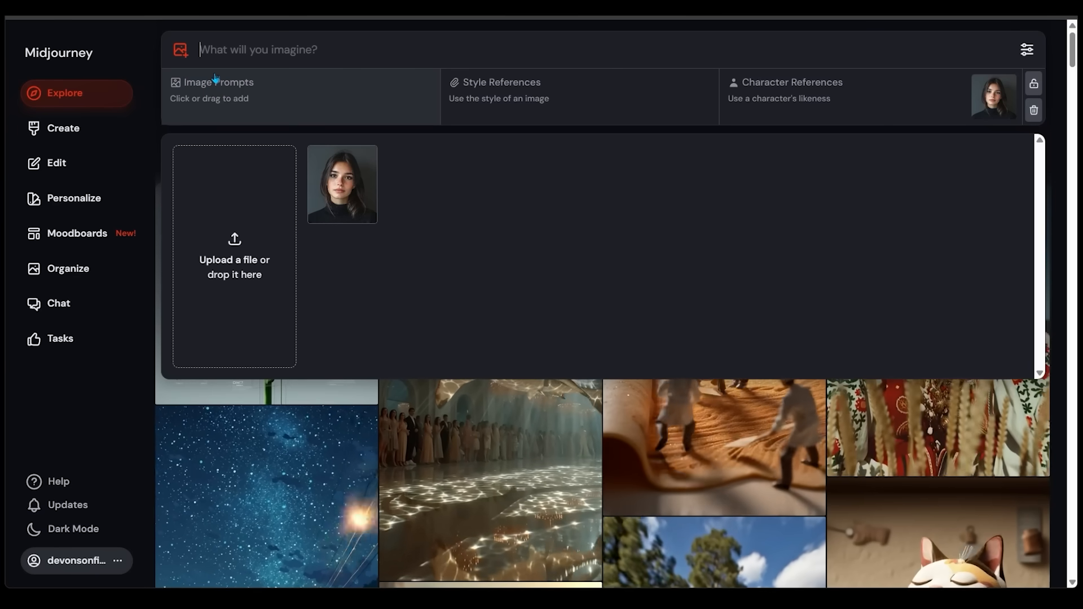
{"action": "mouse_move", "coordinate": [339, 206]}
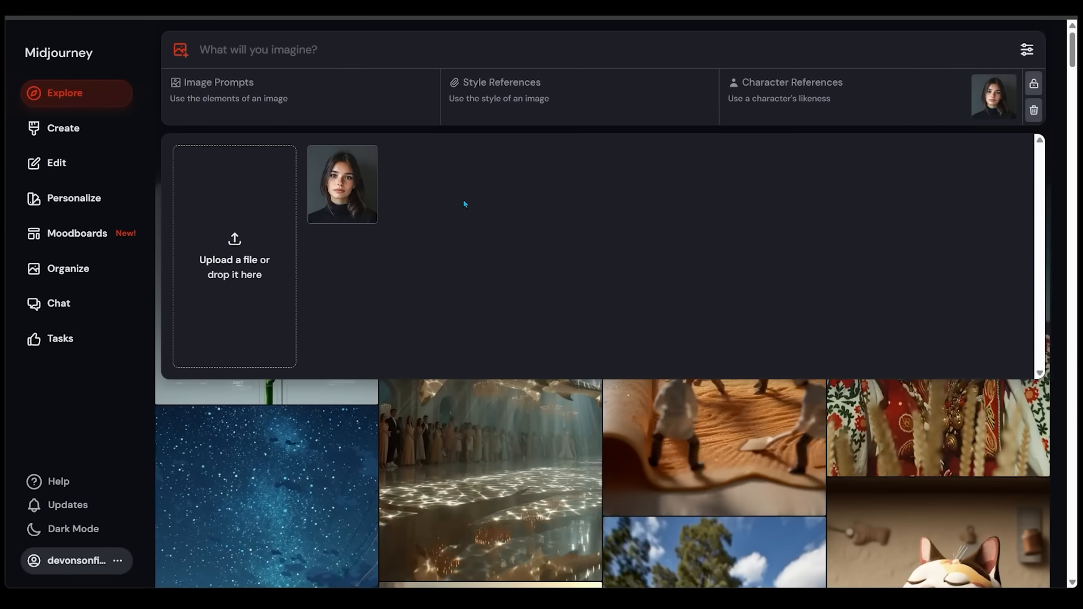
{"action": "type", "text": "Young women browsing books in a bookstore aisle --ar 3:4"}
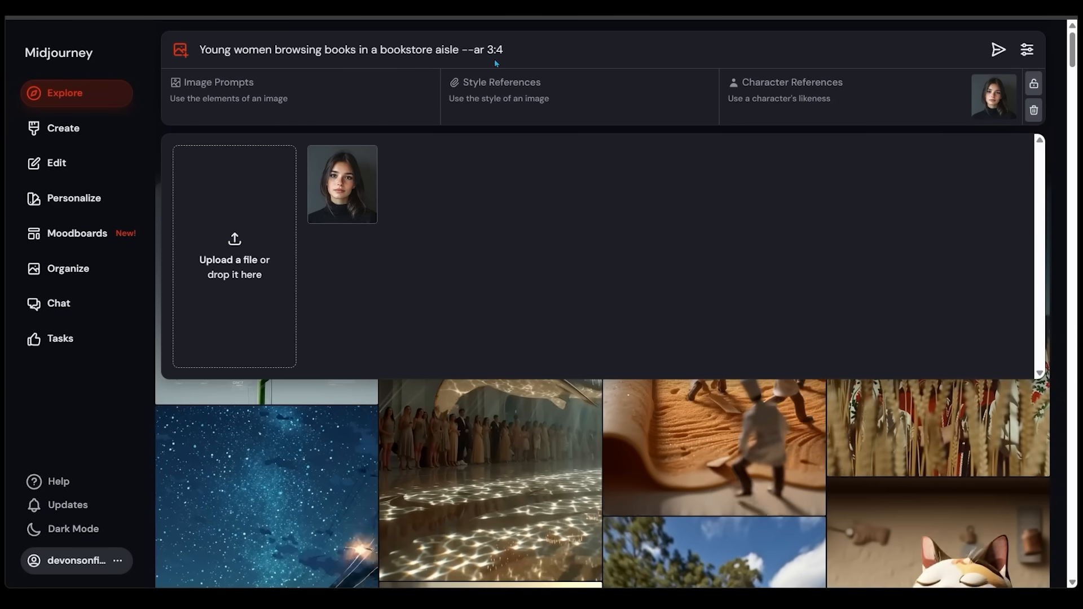
{"action": "left_click", "coordinate": [999, 50]}
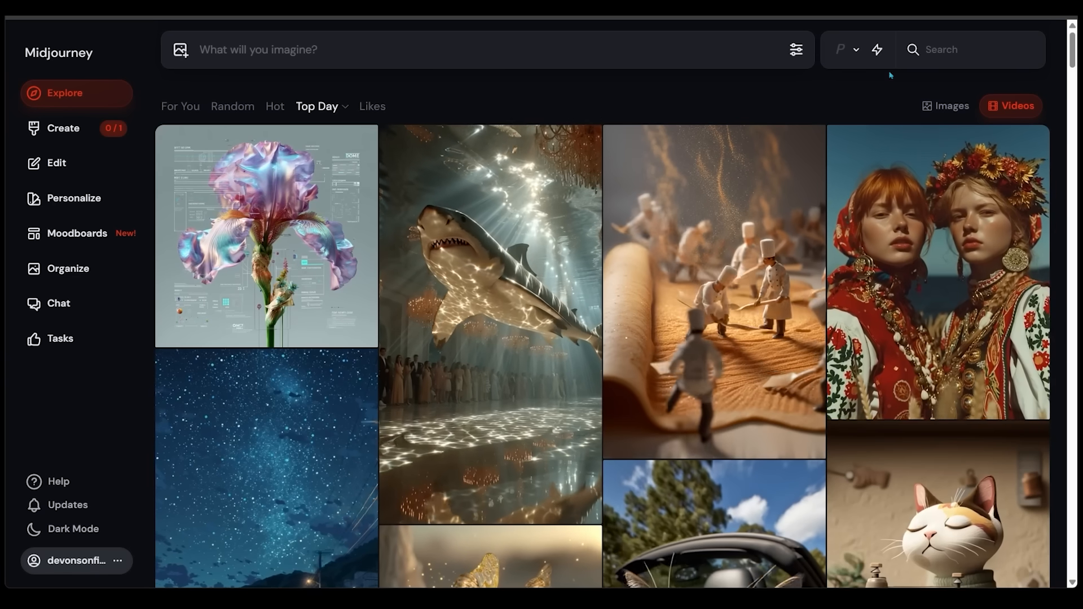
Open the third bookstore image among the created results, save it to the computer and close the image view
{"action": "left_click", "coordinate": [67, 131]}
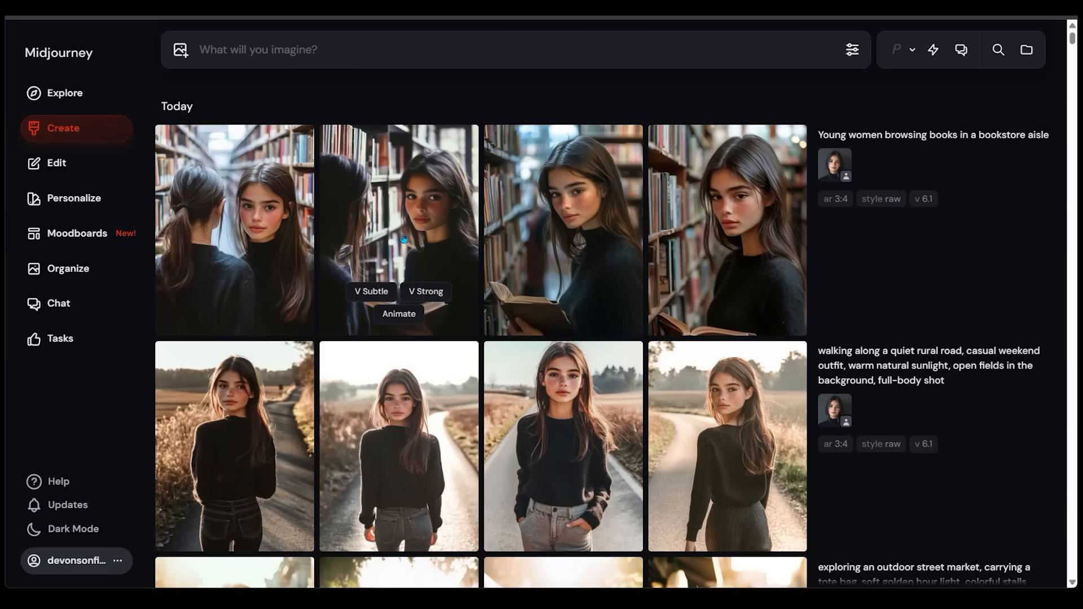
{"action": "left_click", "coordinate": [560, 233]}
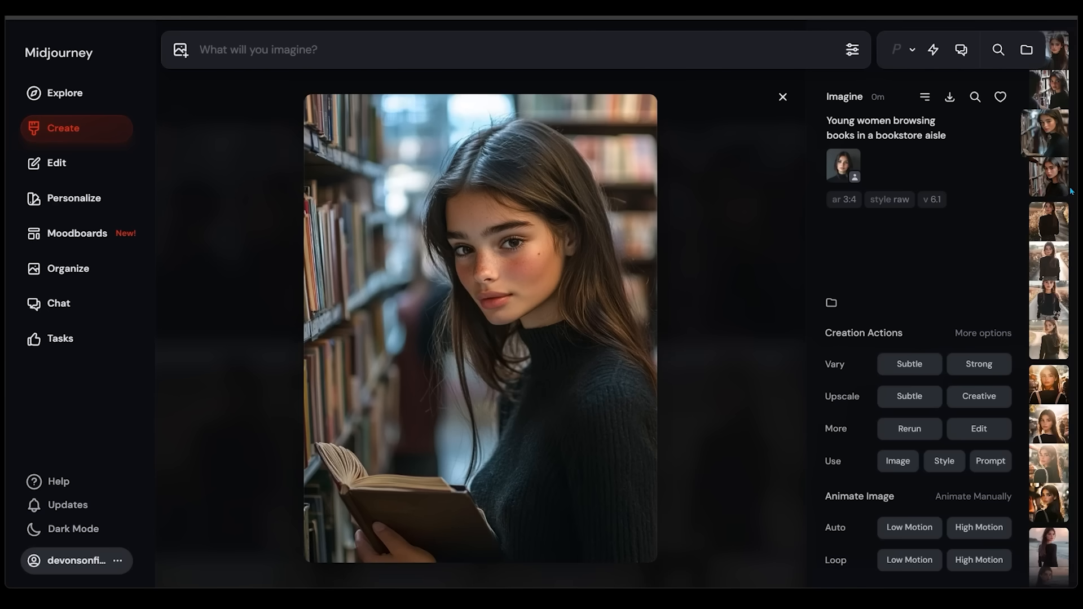
{"action": "right_click", "coordinate": [547, 291]}
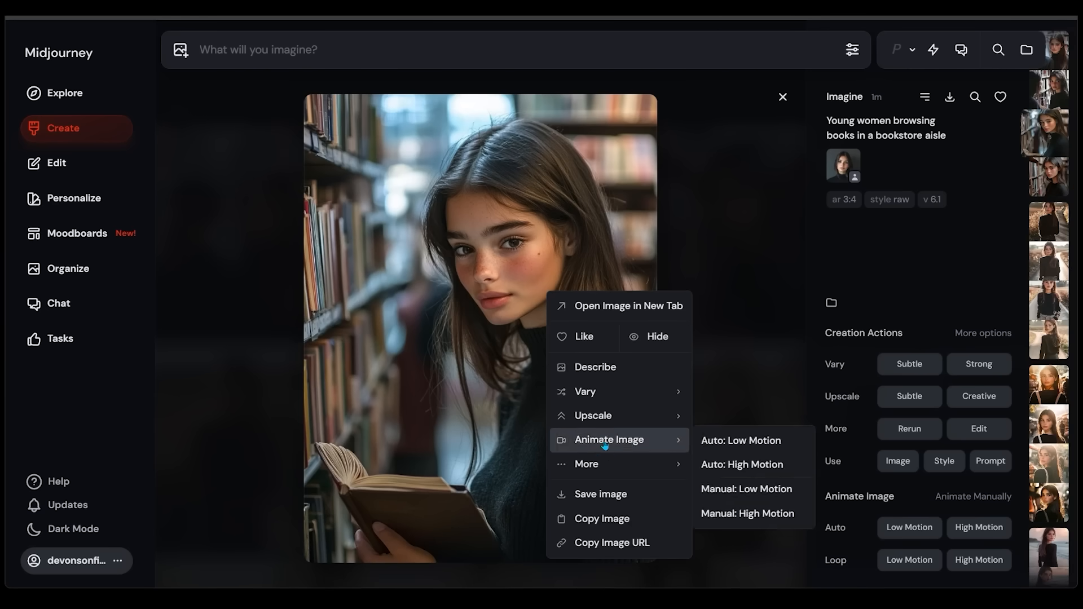
{"action": "left_click", "coordinate": [608, 498]}
{"action": "key", "text": "Escape"}
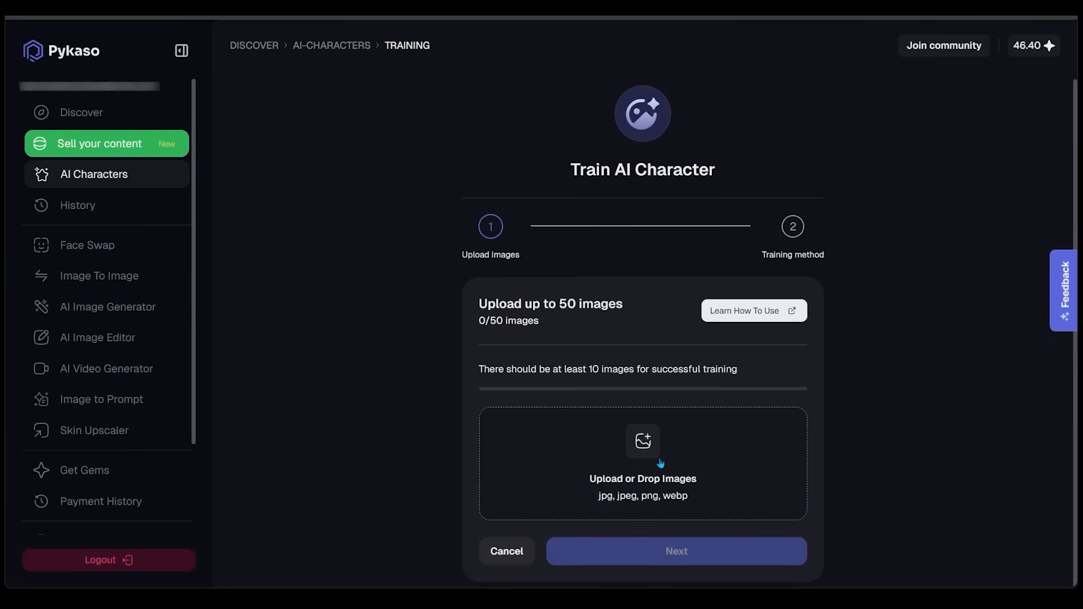
In Pykaso, upload the 11 saved images of the woman for training, accept the usage terms and continue to the training method
{"action": "left_click", "coordinate": [644, 452]}
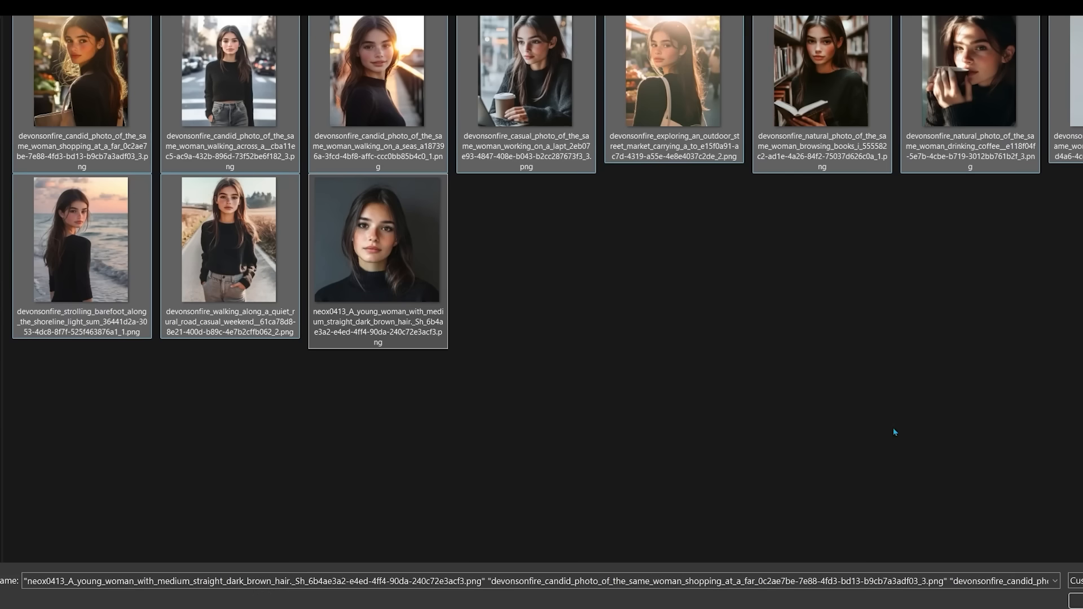
{"action": "left_click", "coordinate": [1077, 599]}
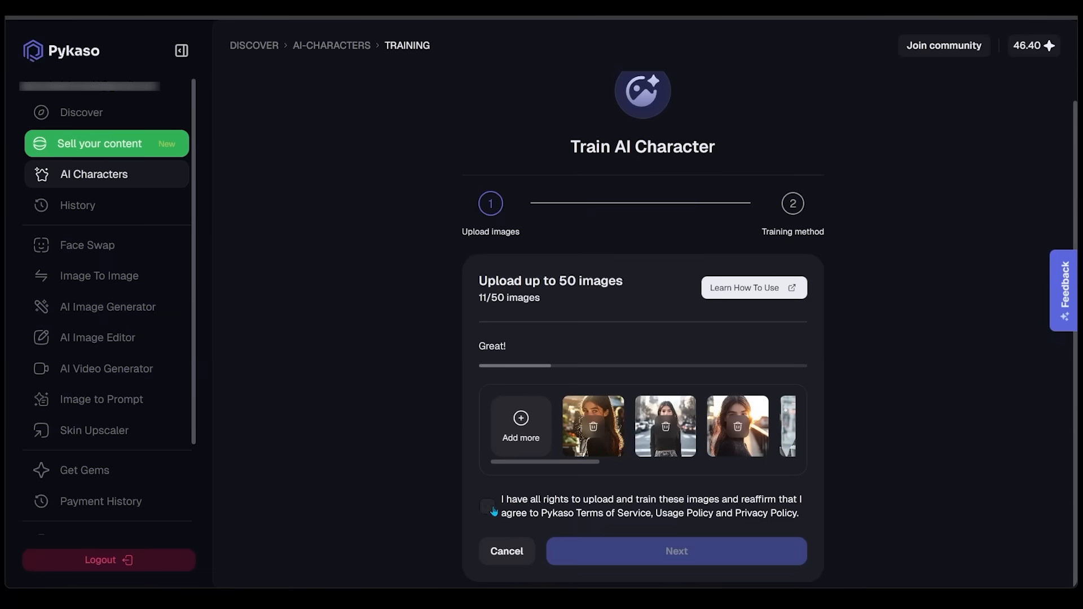
{"action": "left_click", "coordinate": [516, 512]}
{"action": "left_click", "coordinate": [676, 552]}
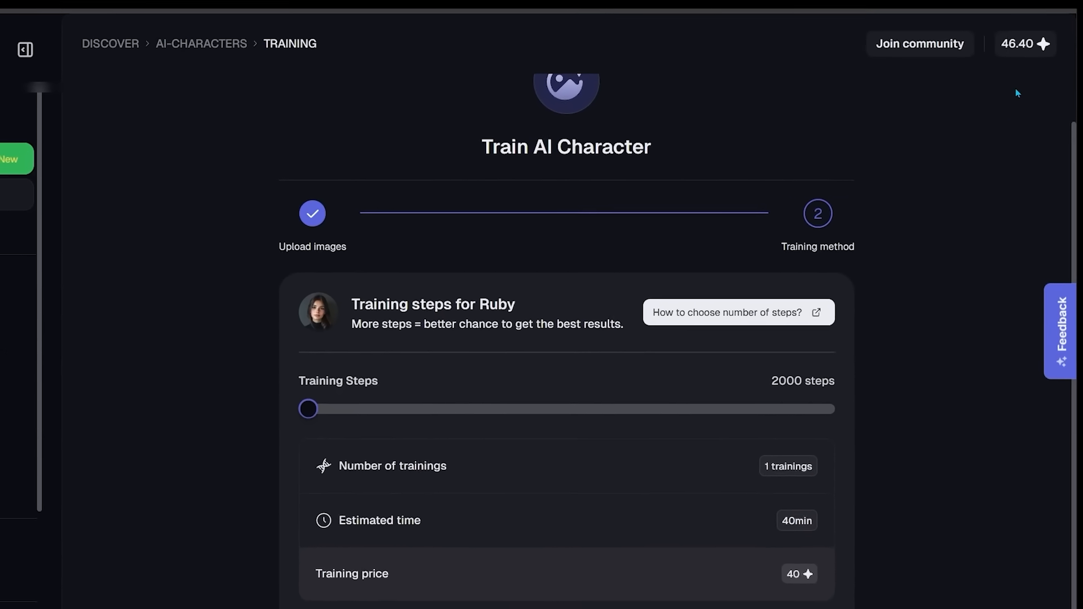
Start Ruby's training with 2000 training steps
{"action": "right_click", "coordinate": [1024, 52]}
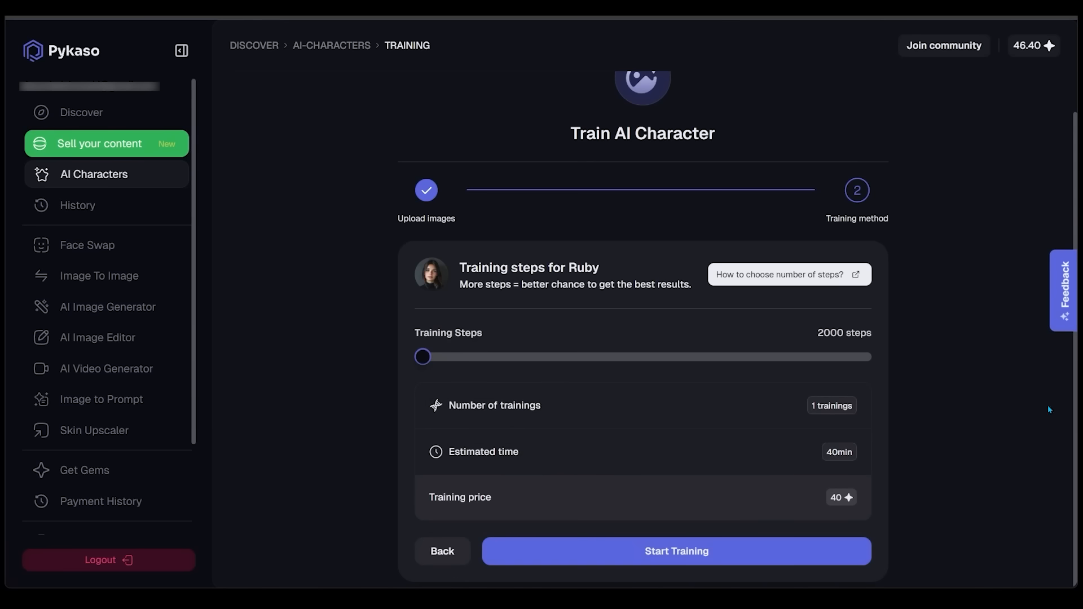
{"action": "left_click", "coordinate": [667, 556]}
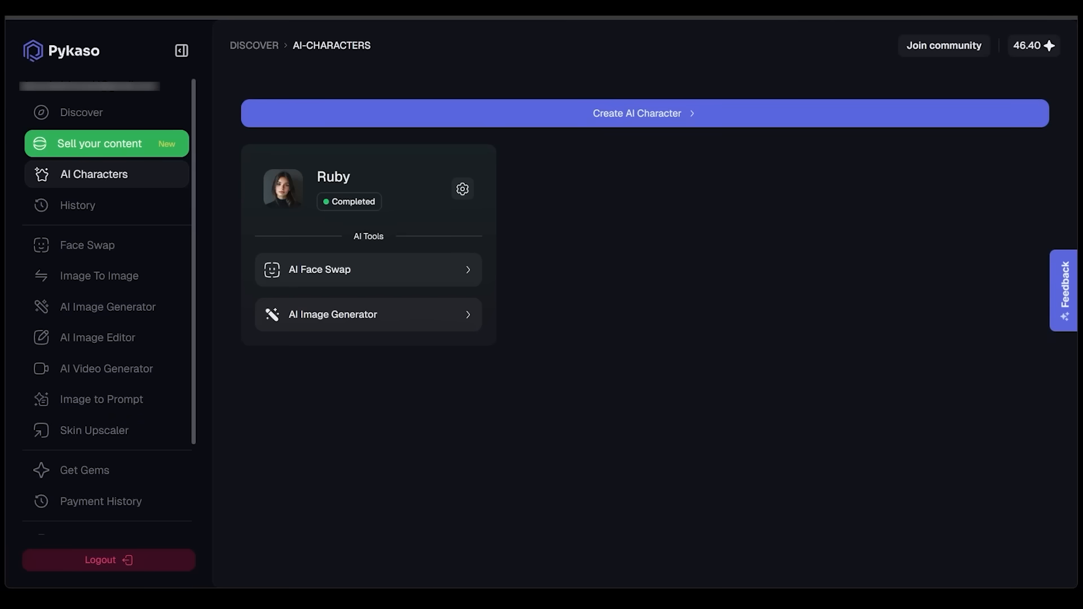
Open the AI image generator for Ruby, keeping the Flux model and her 2000-step training
{"action": "left_click", "coordinate": [95, 315]}
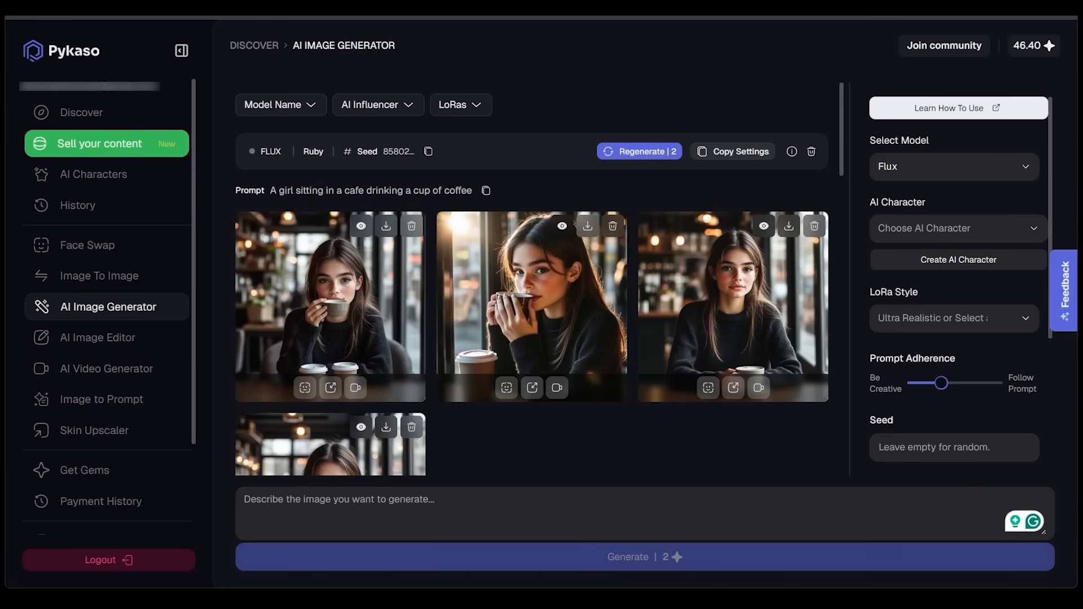
{"action": "left_click", "coordinate": [921, 173]}
{"action": "left_click", "coordinate": [958, 168]}
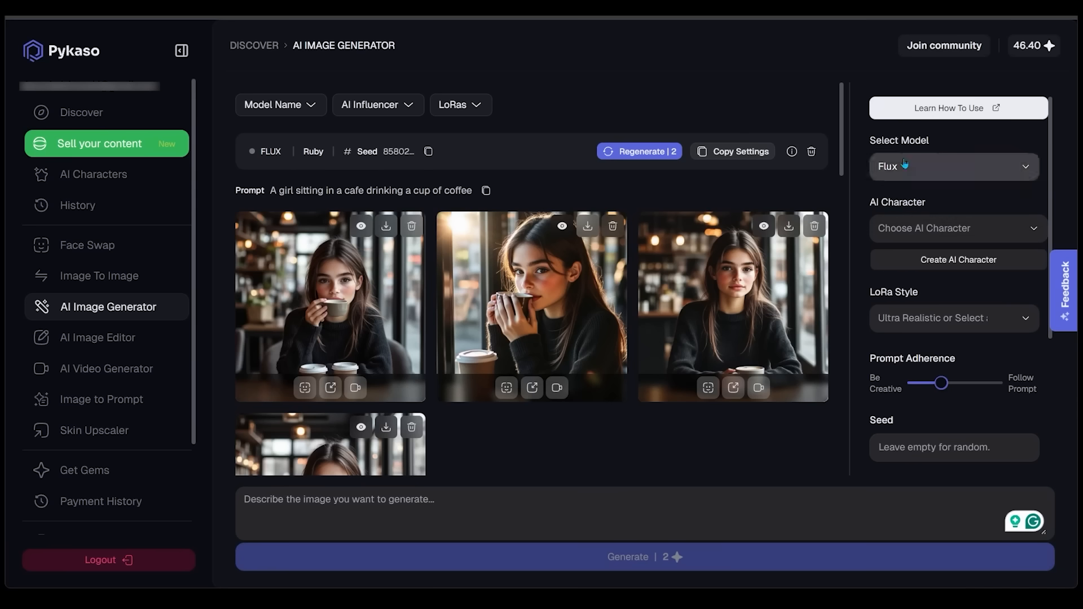
{"action": "left_click", "coordinate": [952, 230]}
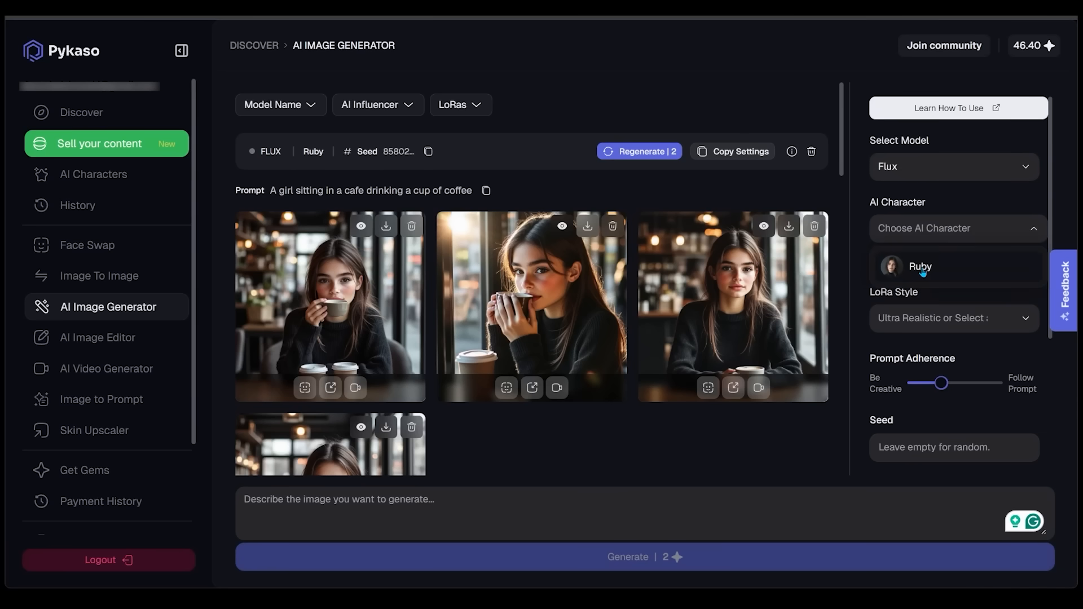
{"action": "left_click", "coordinate": [921, 268]}
{"action": "left_click", "coordinate": [969, 249]}
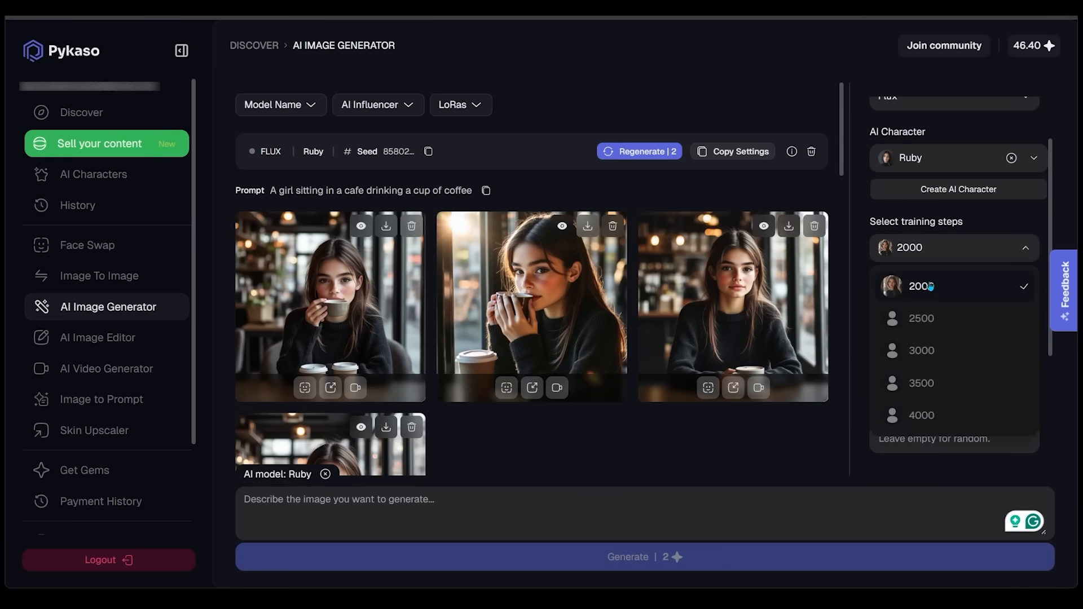
{"action": "left_click", "coordinate": [993, 218]}
Generate four 1:1 images of Ruby with the prompt "A girl sitting in a cafe"
{"action": "scroll", "coordinate": [993, 218], "scroll_direction": "down", "scroll_amount": 1}
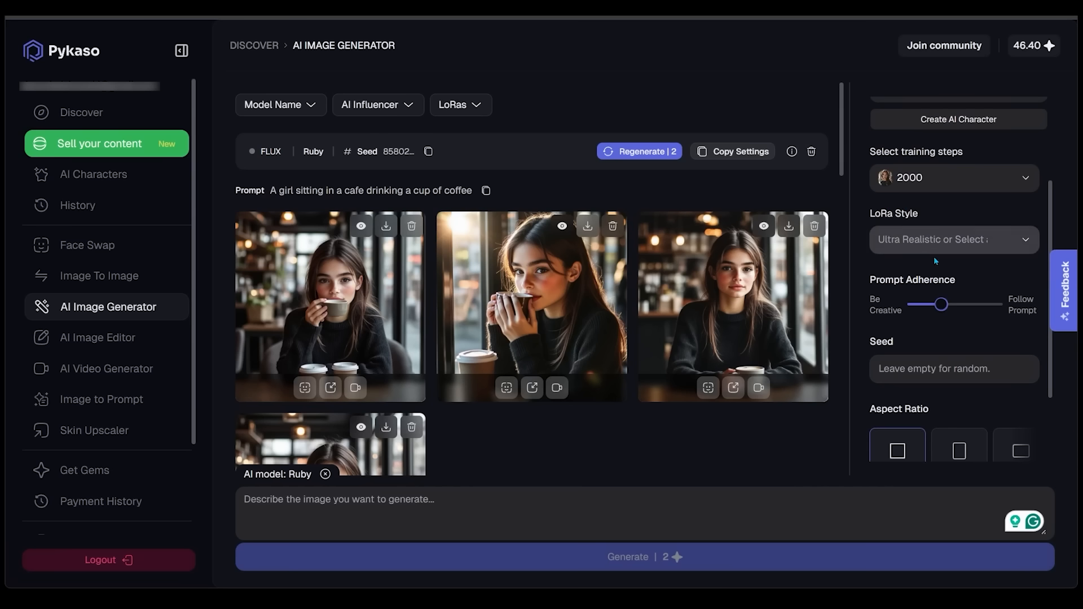
{"action": "scroll", "coordinate": [952, 236], "scroll_direction": "down", "scroll_amount": 1}
{"action": "scroll", "coordinate": [952, 235], "scroll_direction": "down", "scroll_amount": 1}
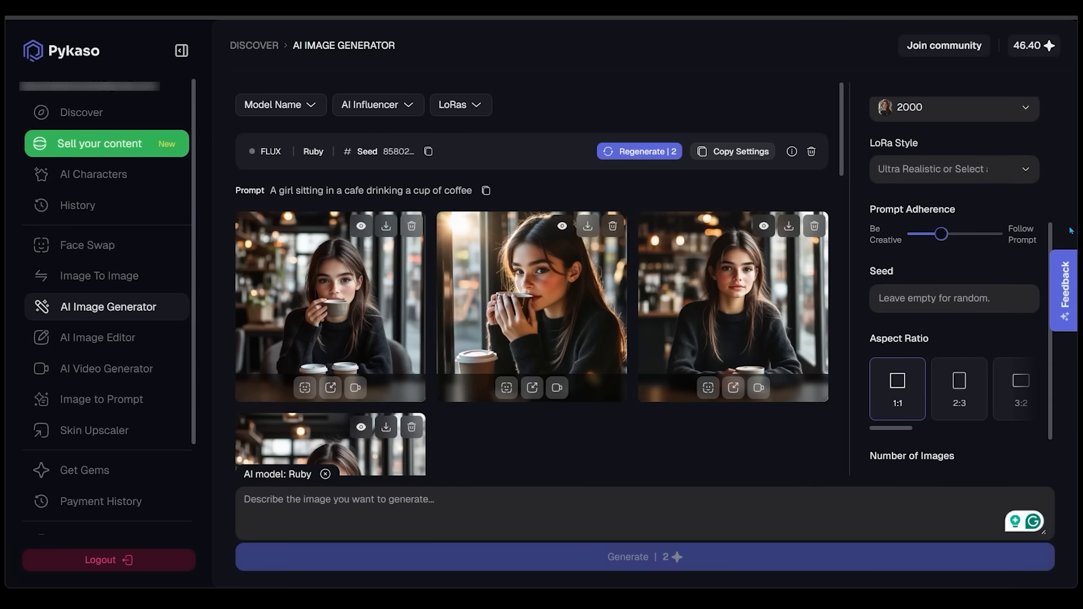
{"action": "scroll", "coordinate": [953, 265], "scroll_direction": "down", "scroll_amount": 1}
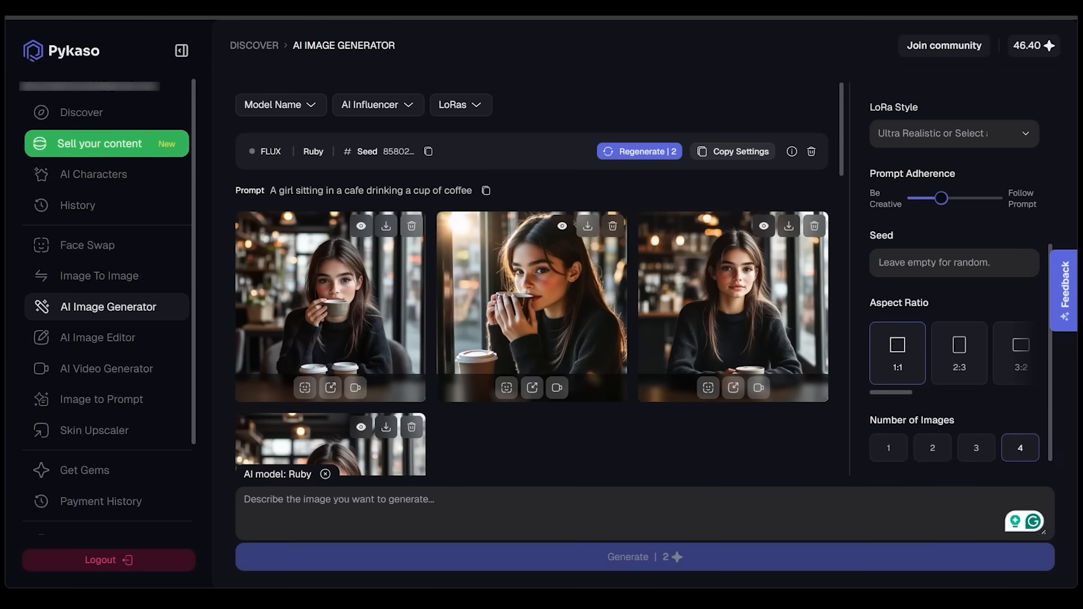
{"action": "type", "text": "A girl sitting in a cafe"}
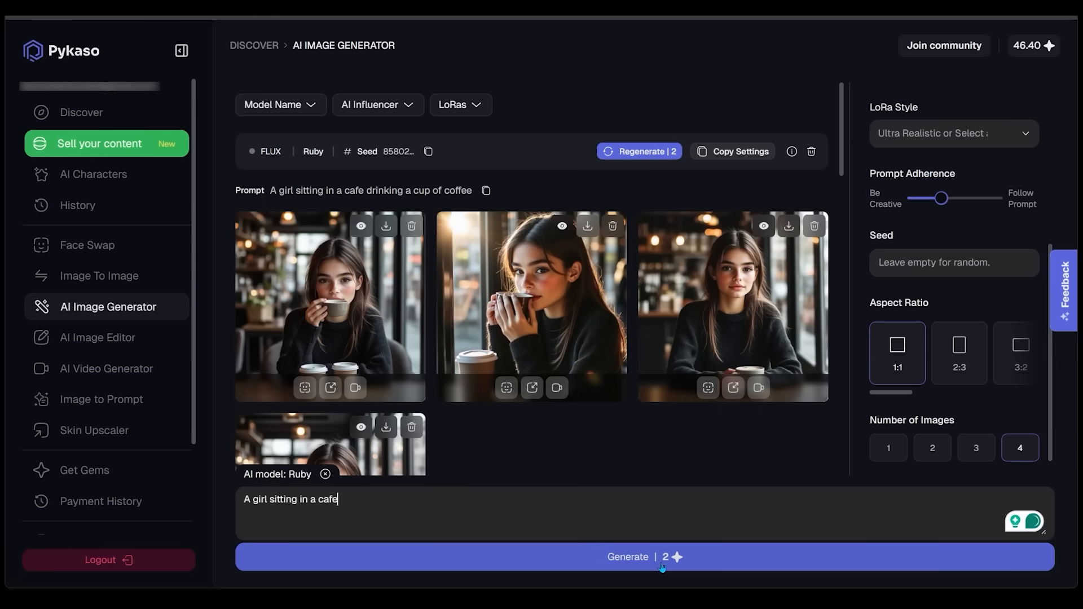
{"action": "left_click", "coordinate": [657, 570]}
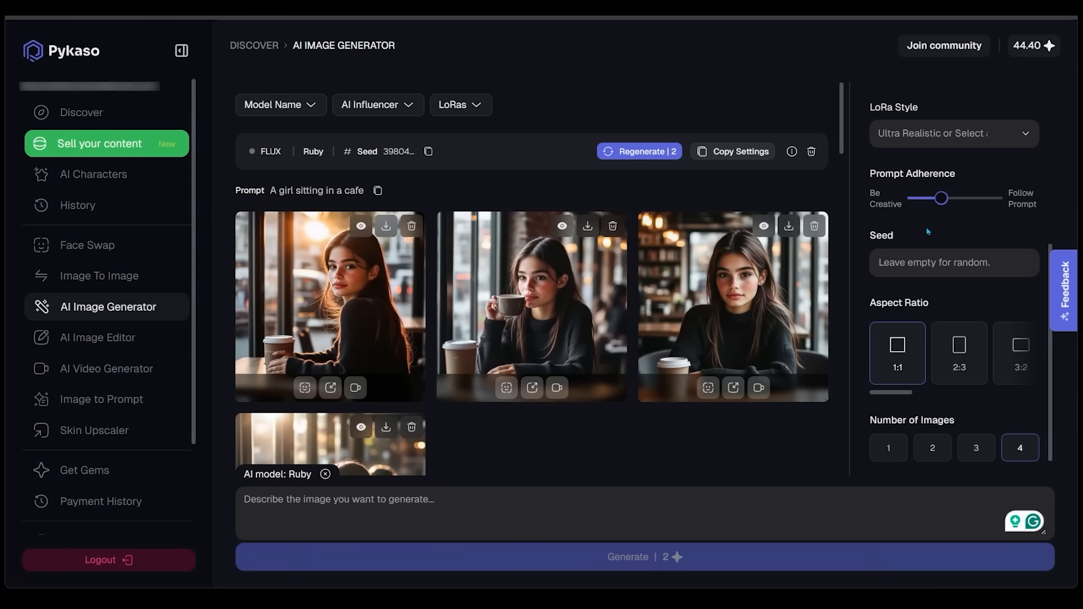
Examine the new cafe images, viewing the third and fourth ones enlarged and closing each view
{"action": "scroll", "coordinate": [790, 169], "scroll_direction": "down", "scroll_amount": 1}
{"action": "scroll", "coordinate": [759, 214], "scroll_direction": "down", "scroll_amount": 1}
{"action": "scroll", "coordinate": [684, 417], "scroll_direction": "up", "scroll_amount": 1}
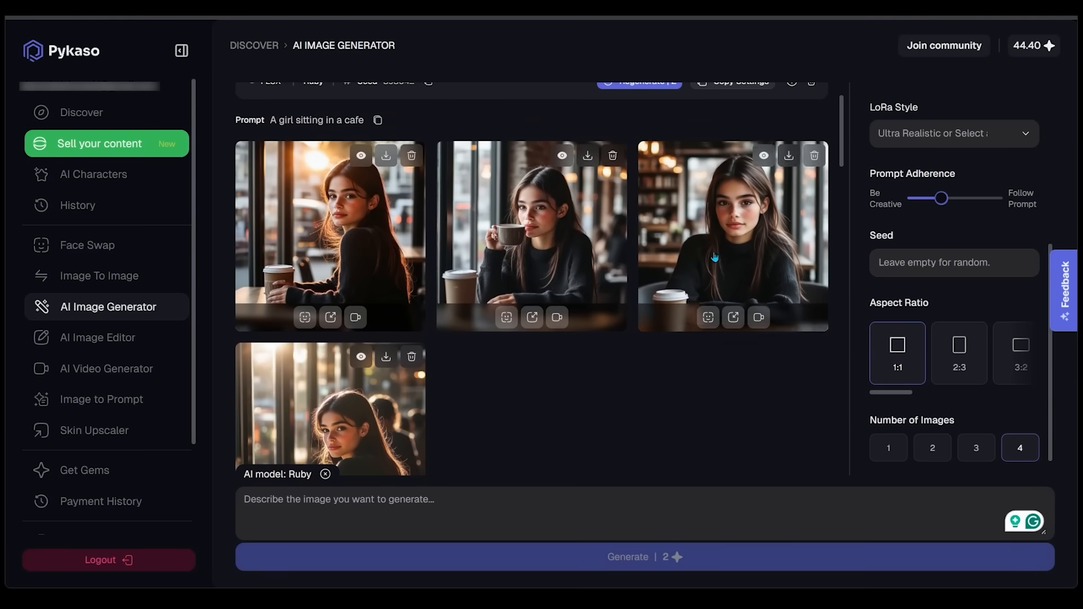
{"action": "left_click", "coordinate": [714, 258]}
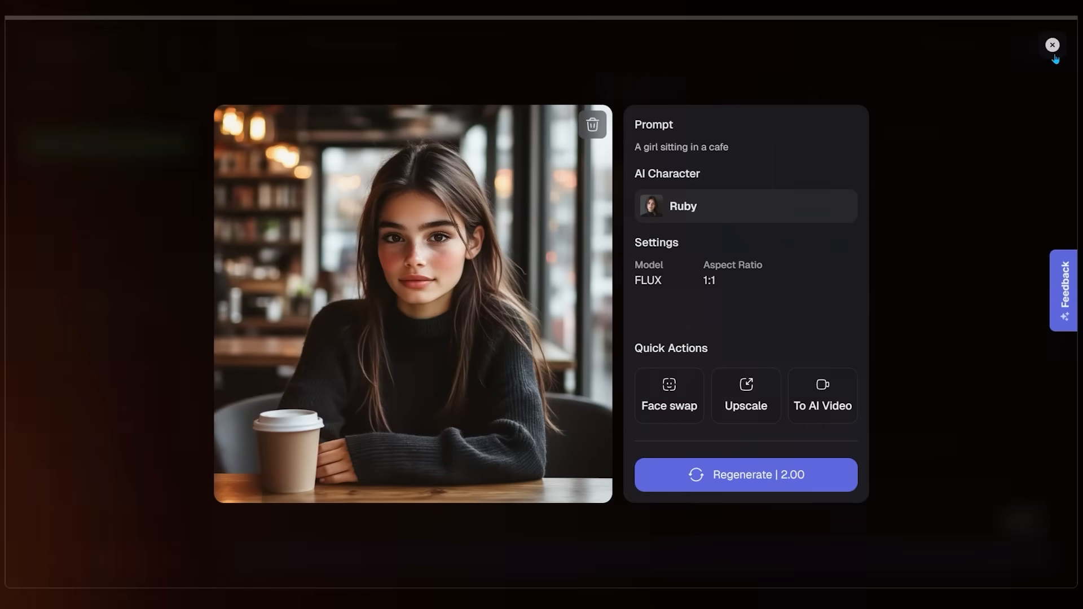
{"action": "key", "text": "Escape"}
{"action": "scroll", "coordinate": [379, 361], "scroll_direction": "down", "scroll_amount": 1}
{"action": "left_click", "coordinate": [379, 361]}
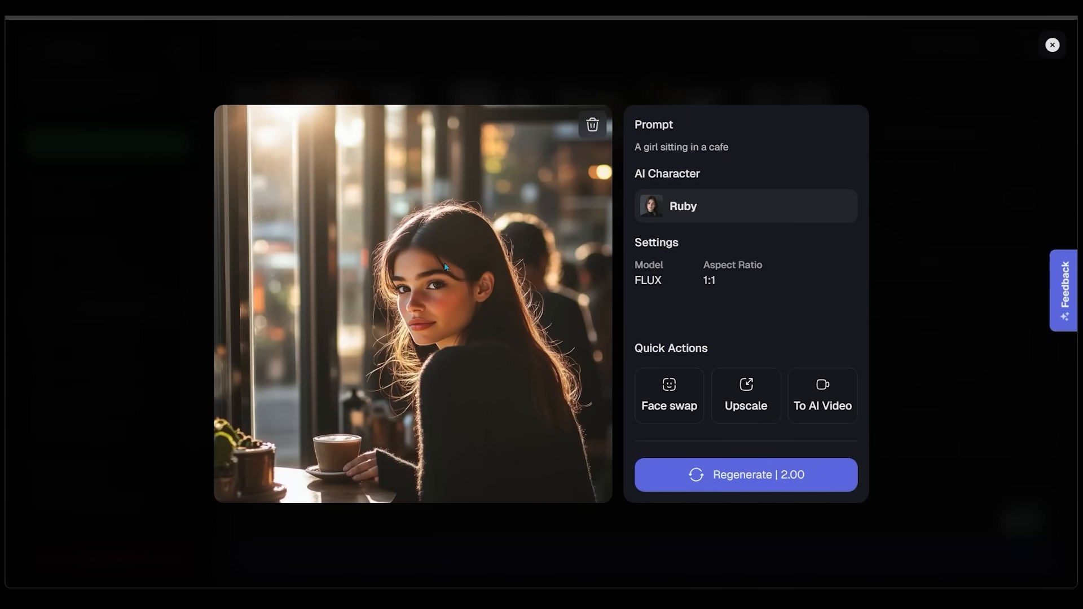
{"action": "key", "text": "Escape"}
Open the third image of the "A girl sitting in a cafe drinking a cup of coffee" set and send it to the upscaler
{"action": "scroll", "coordinate": [699, 248], "scroll_direction": "down", "scroll_amount": 3}
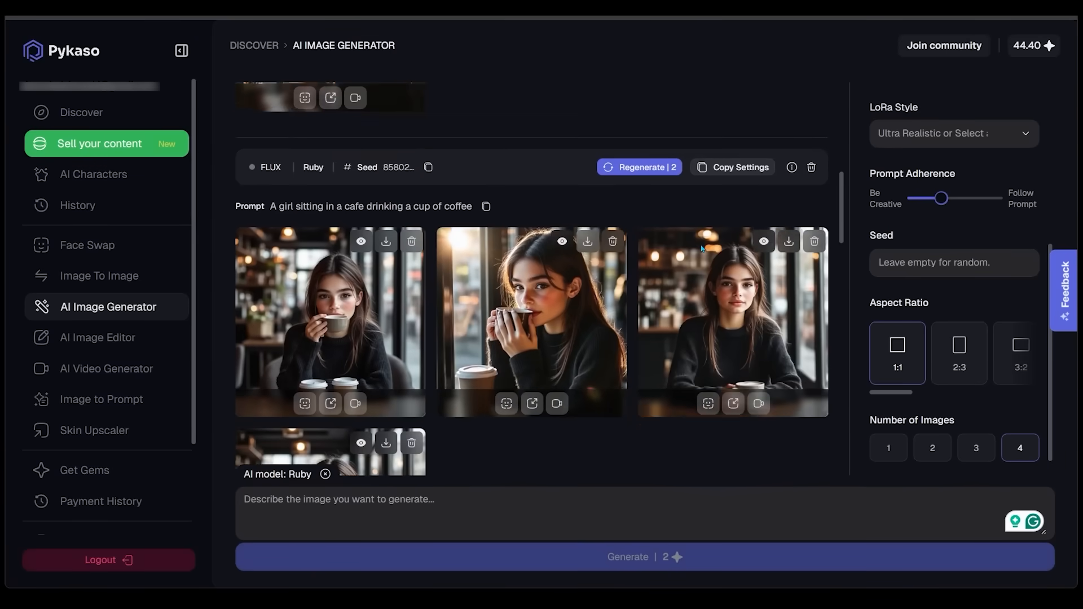
{"action": "scroll", "coordinate": [701, 248], "scroll_direction": "down", "scroll_amount": 1}
{"action": "scroll", "coordinate": [613, 258], "scroll_direction": "down", "scroll_amount": 1}
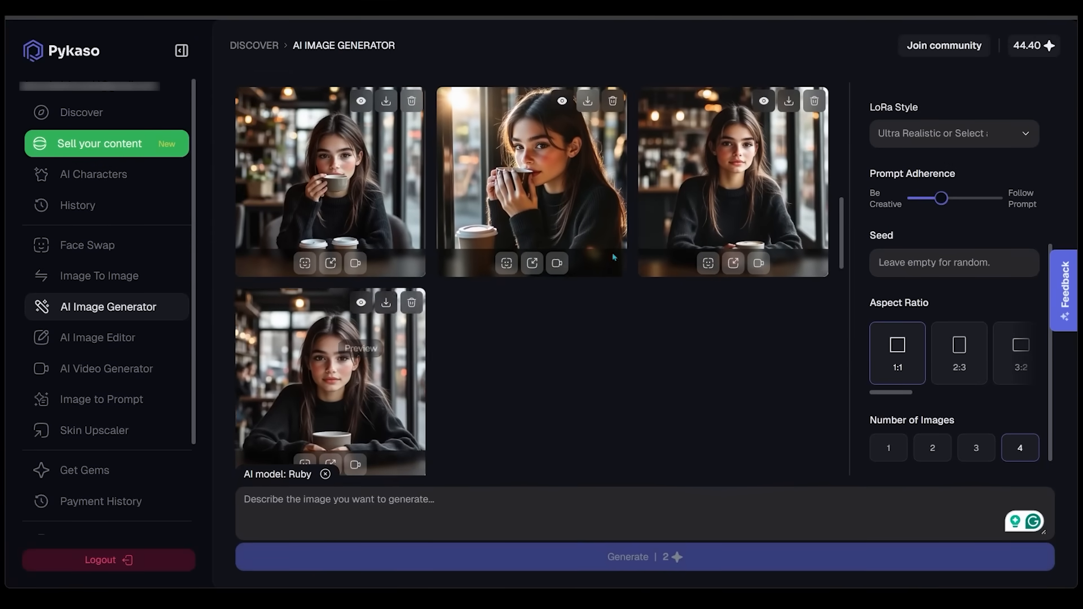
{"action": "left_click", "coordinate": [745, 176]}
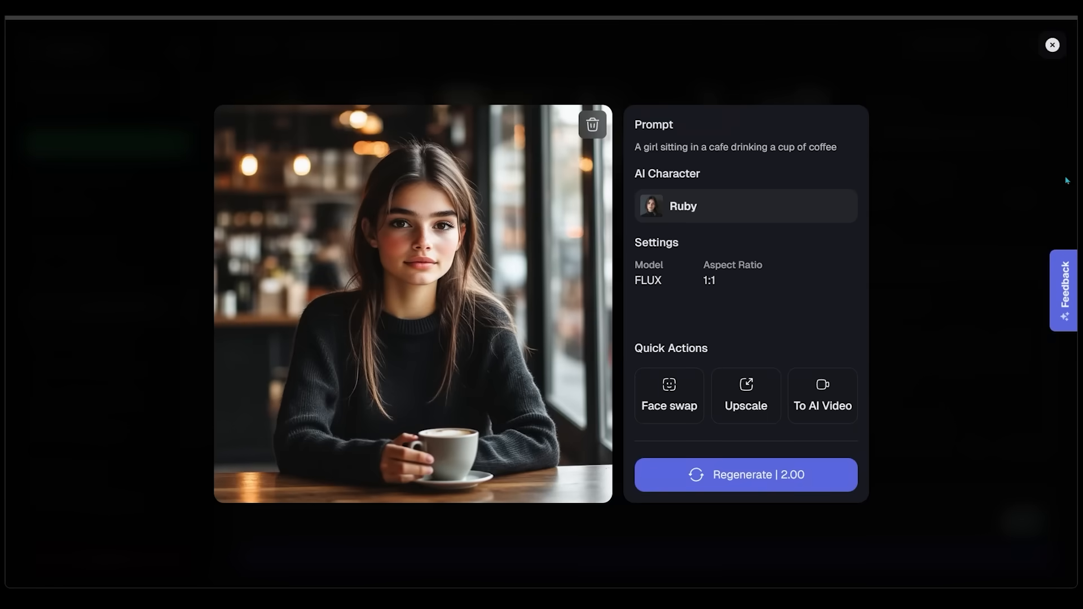
{"action": "left_click", "coordinate": [746, 397]}
Upscale the cafe image with strength 0.20, 4MP resolution and region focus on Face + Body
{"action": "scroll", "coordinate": [993, 232], "scroll_direction": "down", "scroll_amount": 1}
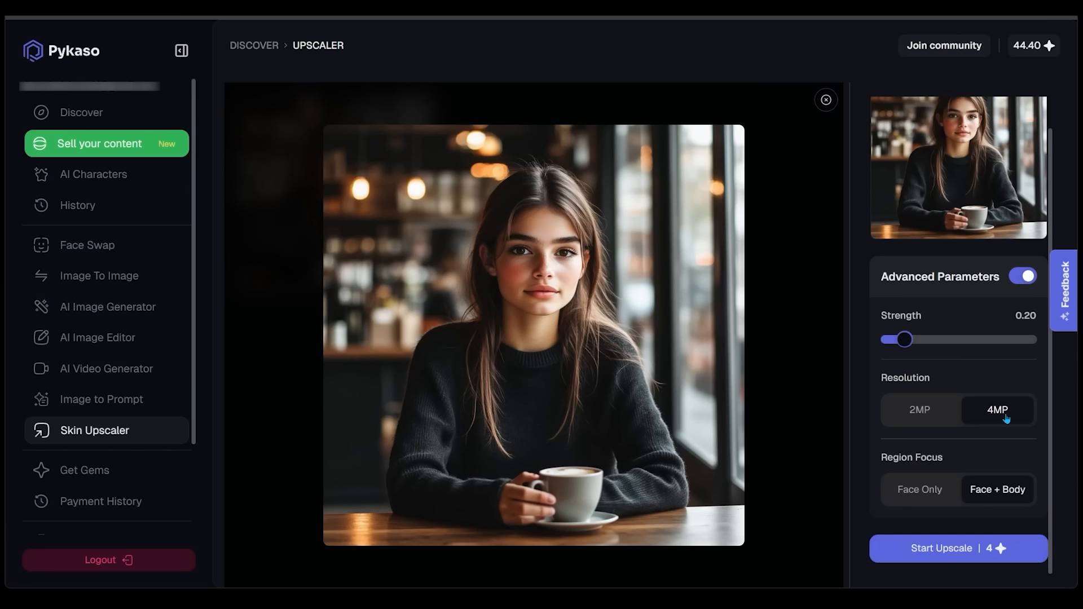
{"action": "left_click", "coordinate": [928, 489]}
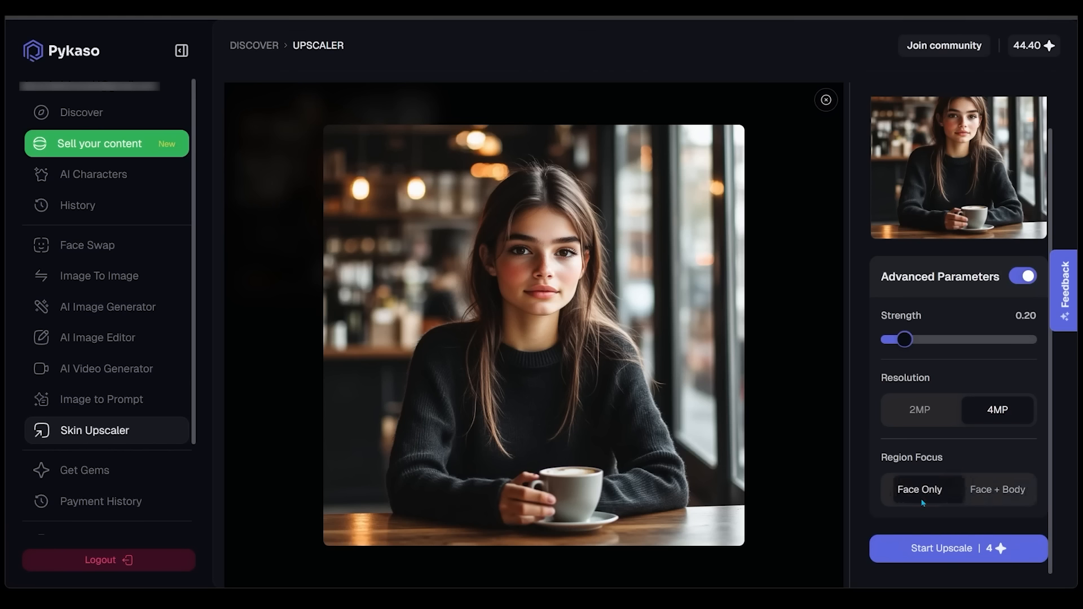
{"action": "left_click", "coordinate": [1009, 501]}
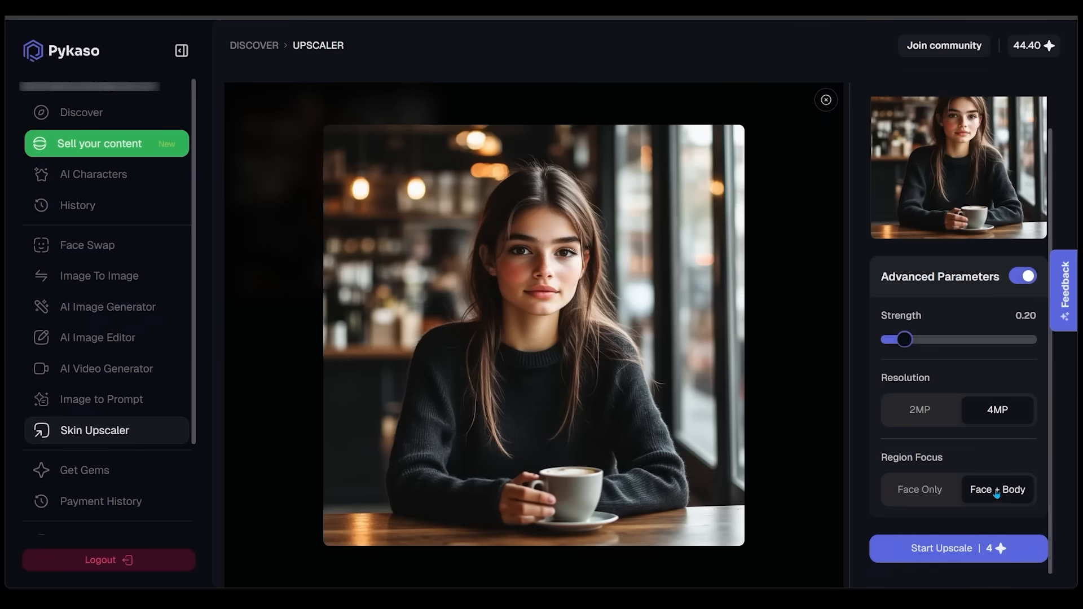
{"action": "left_click", "coordinate": [938, 555]}
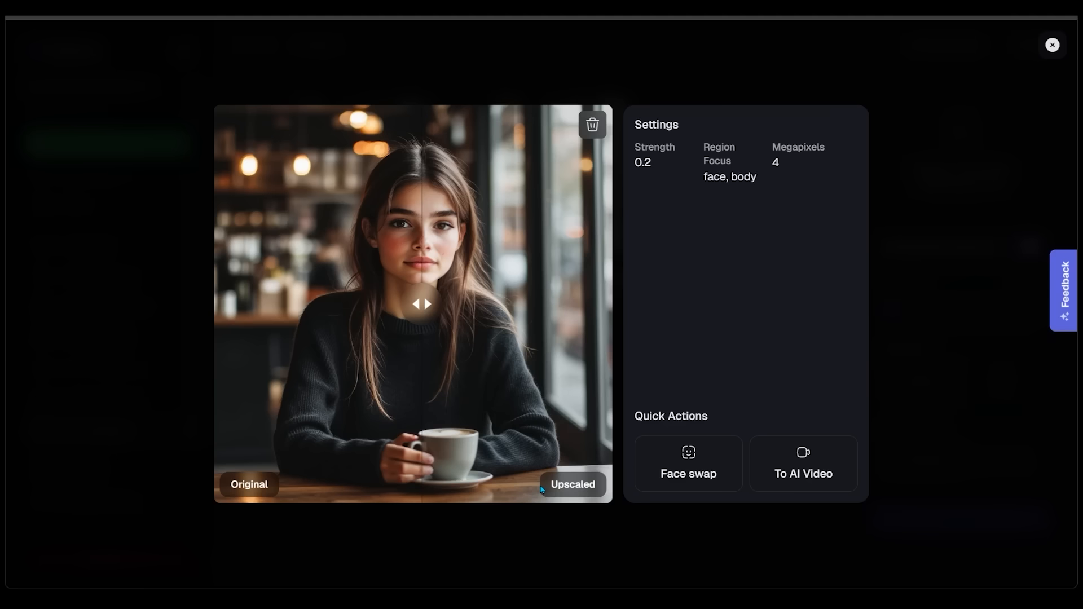
Compare the original and upscaled versions of the cafe image and close the comparison view
{"action": "left_click_drag", "start_coordinate": [421, 305], "coordinate": [242, 318]}
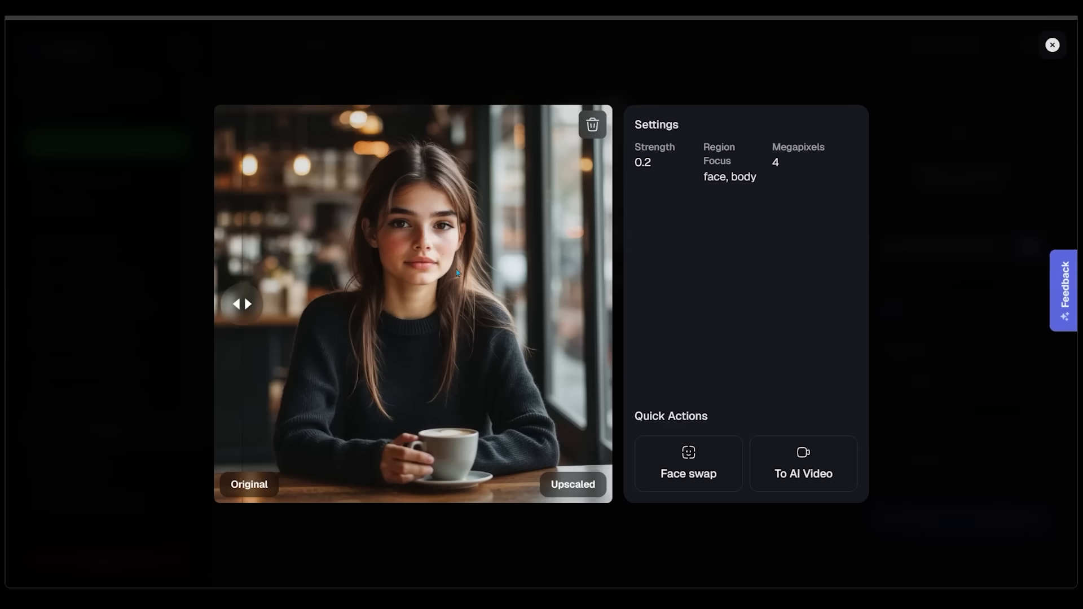
{"action": "left_click_drag", "start_coordinate": [445, 282], "coordinate": [248, 331]}
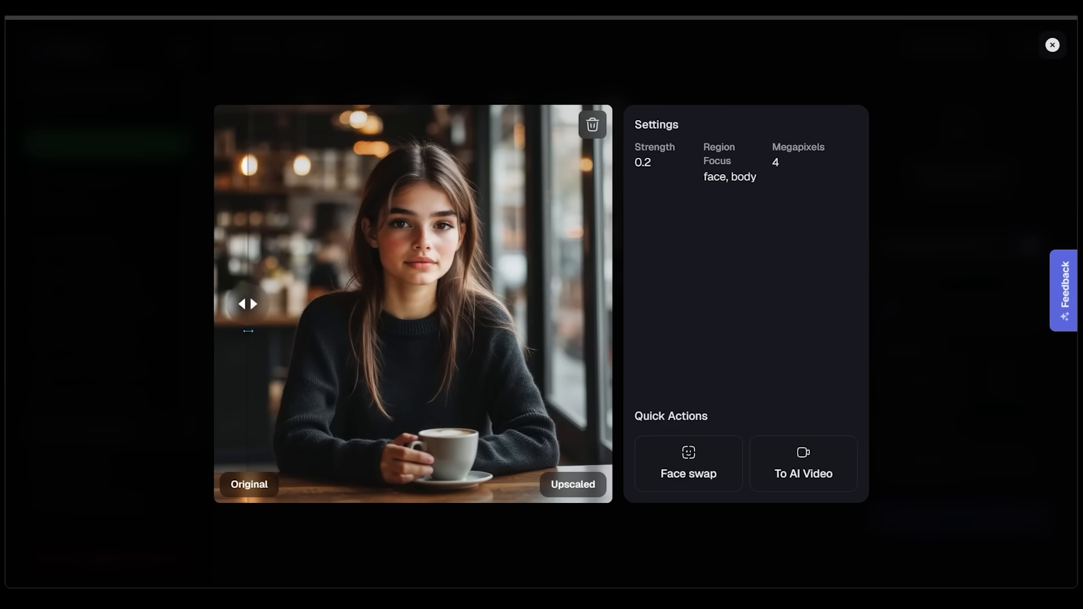
{"action": "left_click", "coordinate": [1051, 45]}
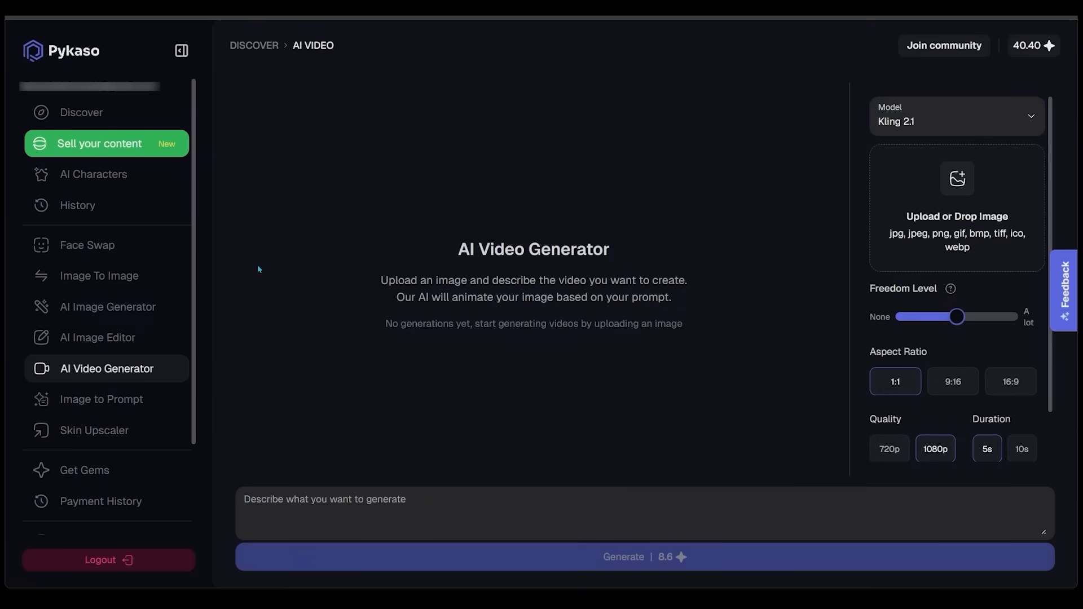
In the AI video generator, add the image of Ruby reading in the bookstore and choose the Kling 2.1 model
{"action": "left_click", "coordinate": [110, 367]}
{"action": "left_click_drag", "start_coordinate": [728, 458], "coordinate": [961, 220]}
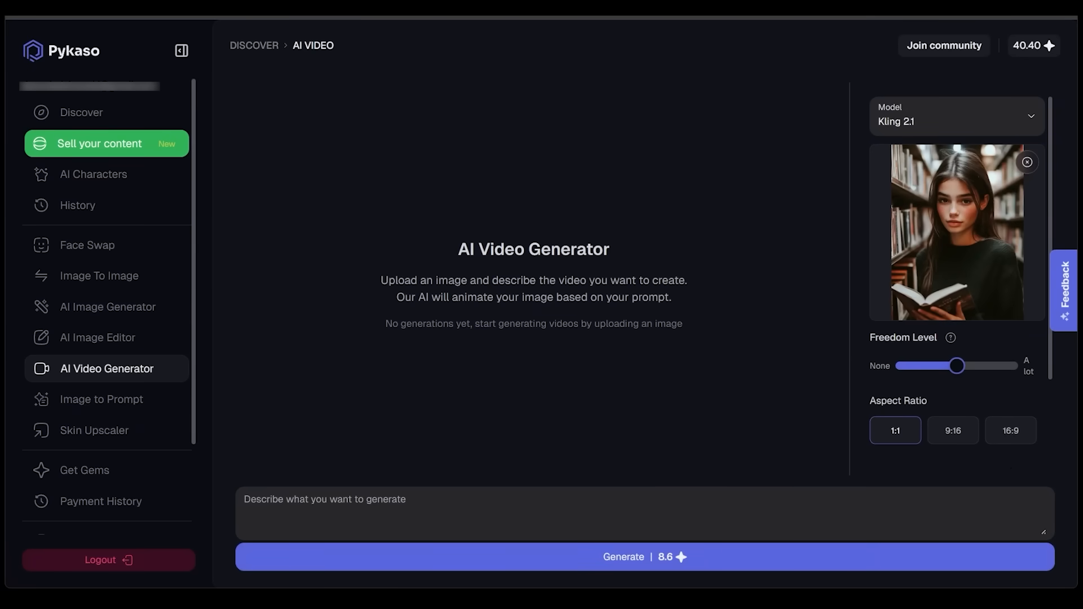
{"action": "left_click", "coordinate": [953, 120]}
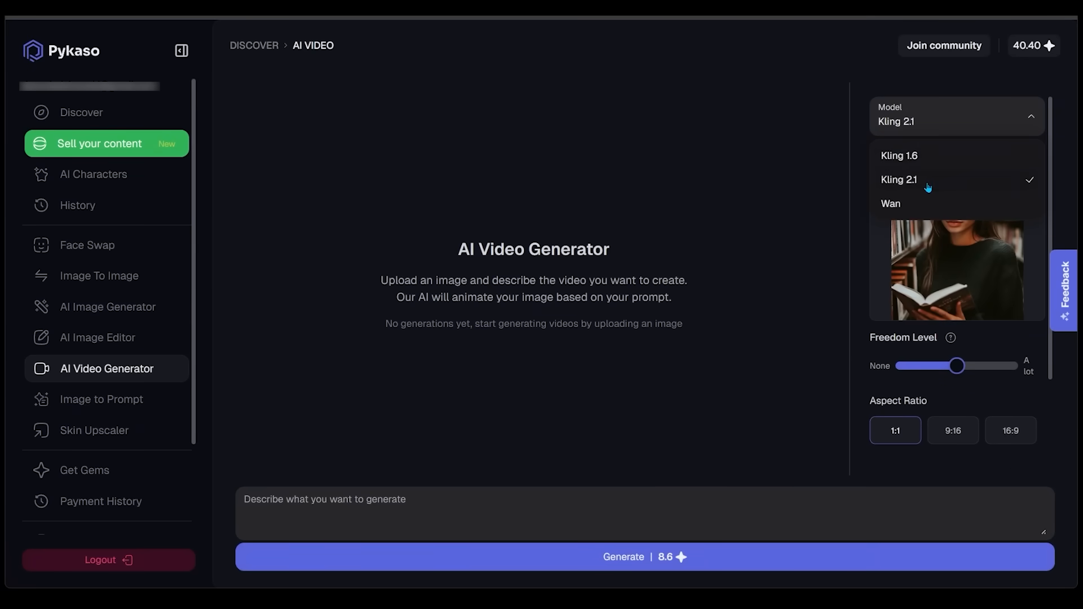
{"action": "left_click", "coordinate": [928, 183]}
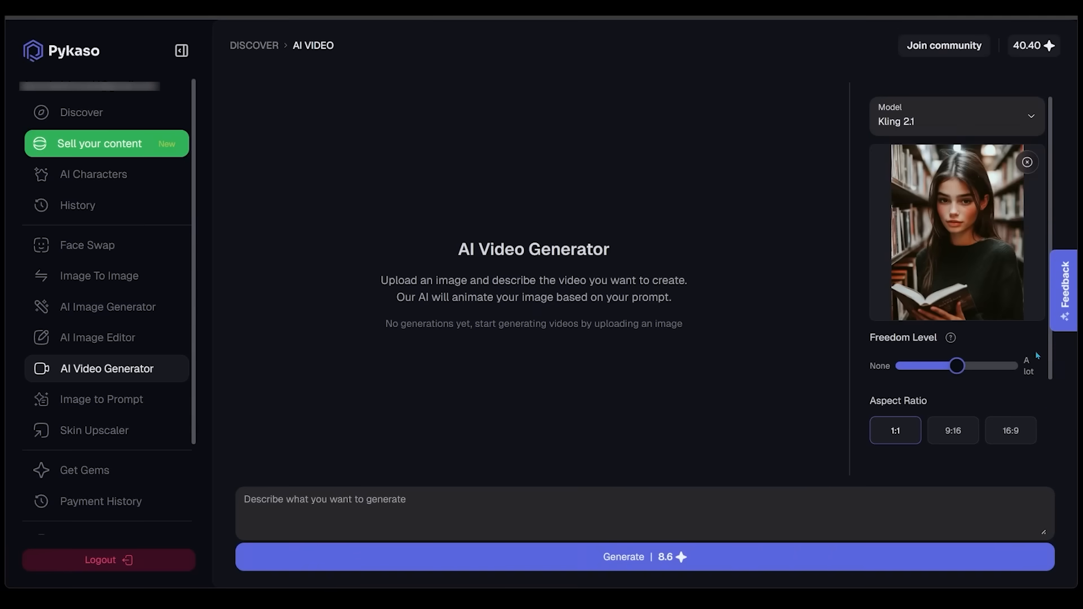
Generate a 5-second 1:1 video at 1080p with the prompt "A girl at the library, smiling at the camera" and open the result
{"action": "scroll", "coordinate": [946, 285], "scroll_direction": "down", "scroll_amount": 1}
{"action": "scroll", "coordinate": [990, 324], "scroll_direction": "down", "scroll_amount": 1}
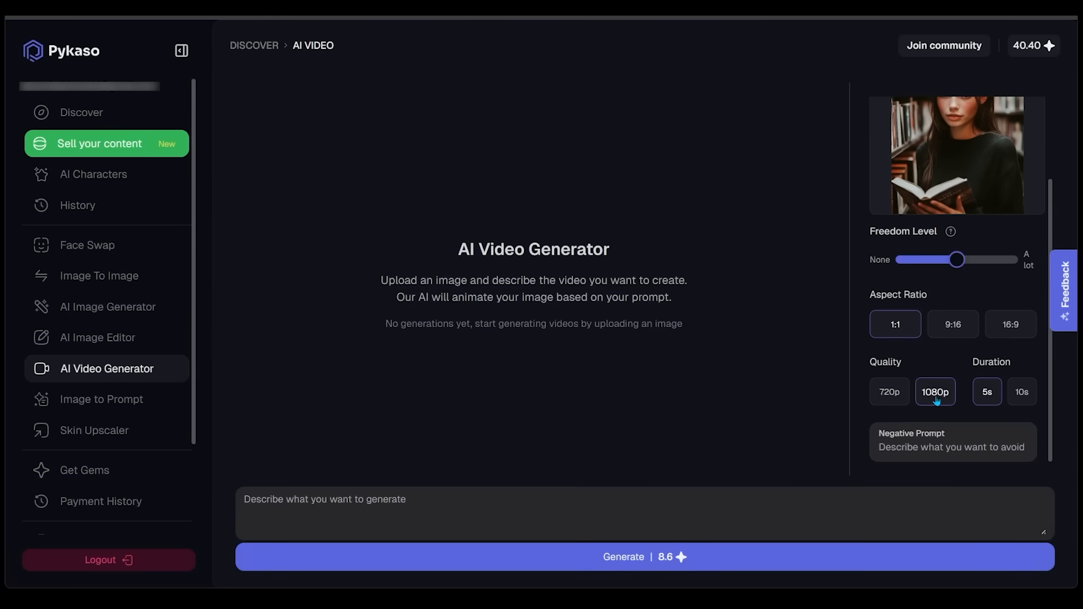
{"action": "left_click", "coordinate": [572, 488]}
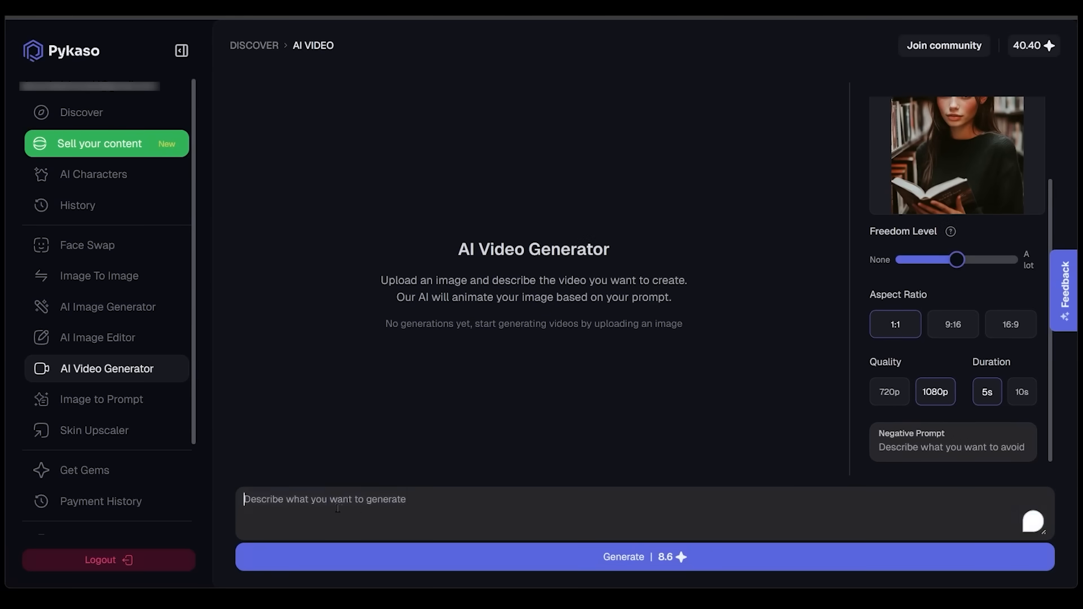
{"action": "type", "text": "A girl at the library, smiling at the camera"}
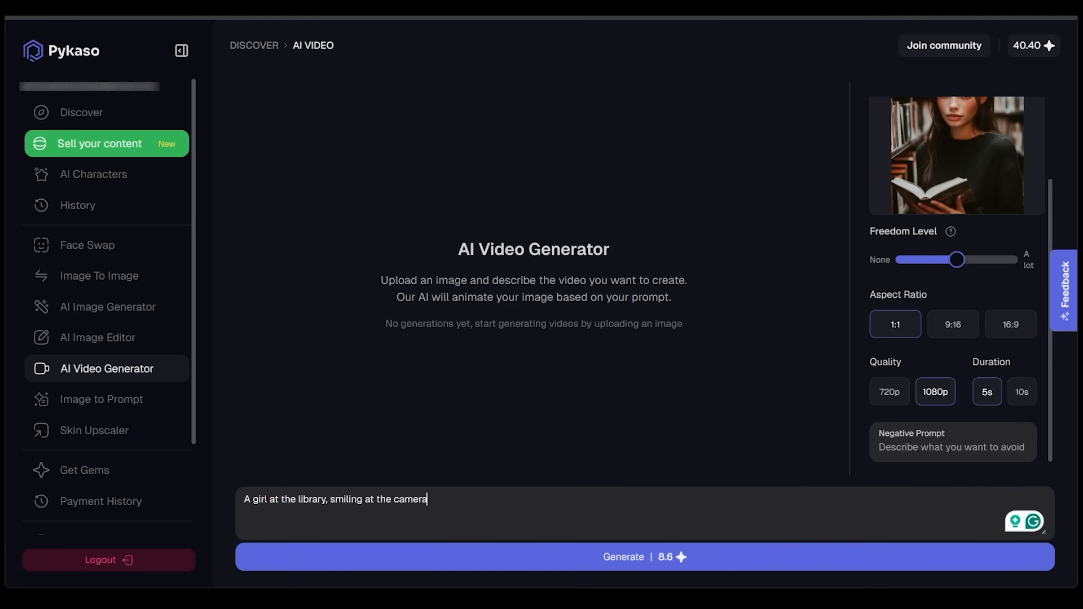
{"action": "key", "text": "Return"}
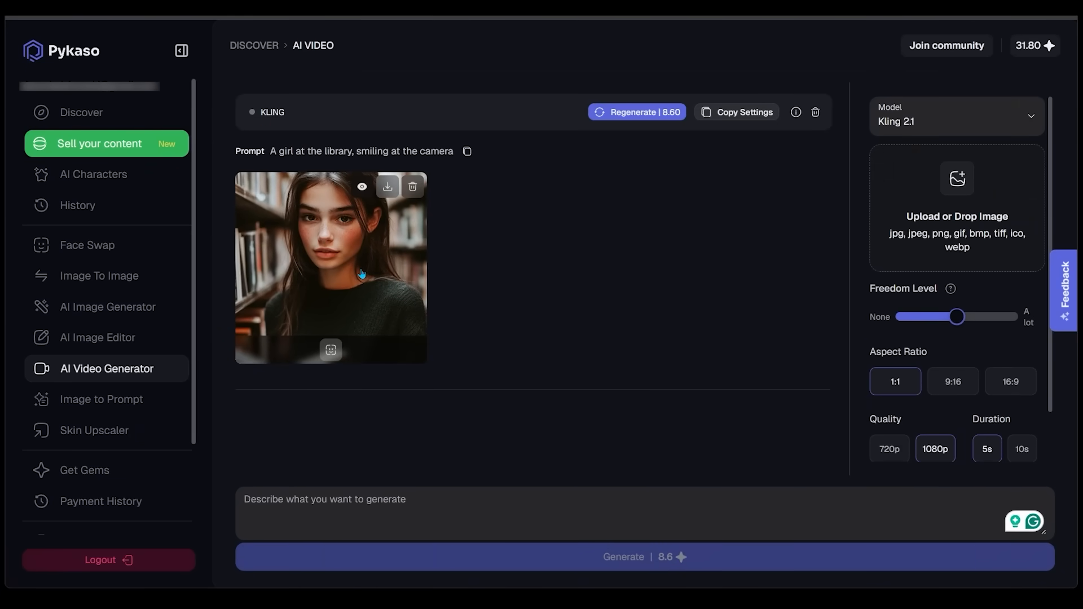
{"action": "left_click", "coordinate": [370, 277]}
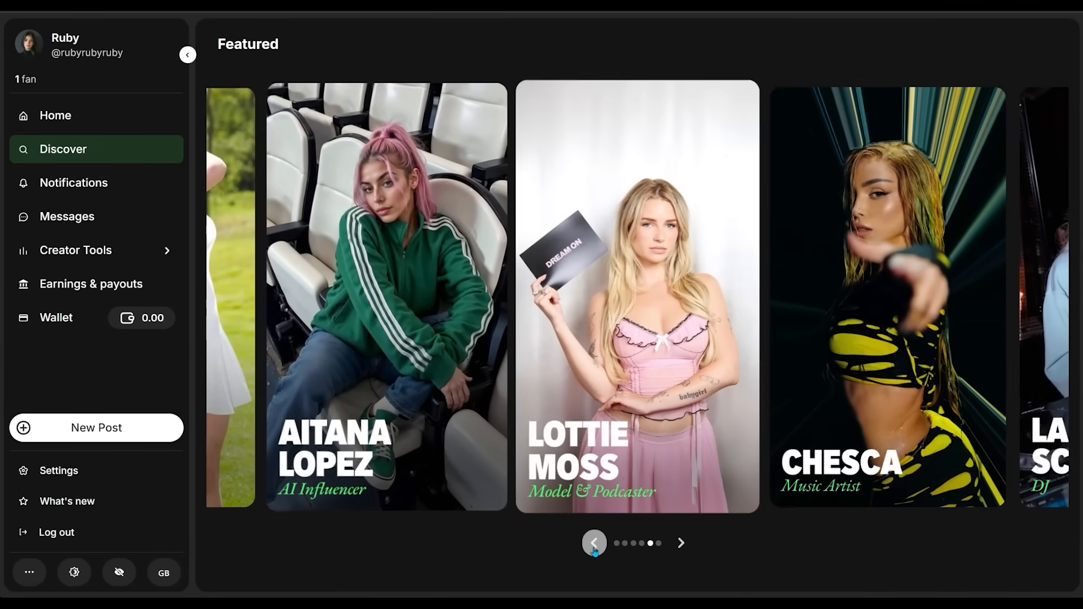
Browse the featured creators on Fanvue and start the sign-up as a creator
{"action": "left_click", "coordinate": [593, 543]}
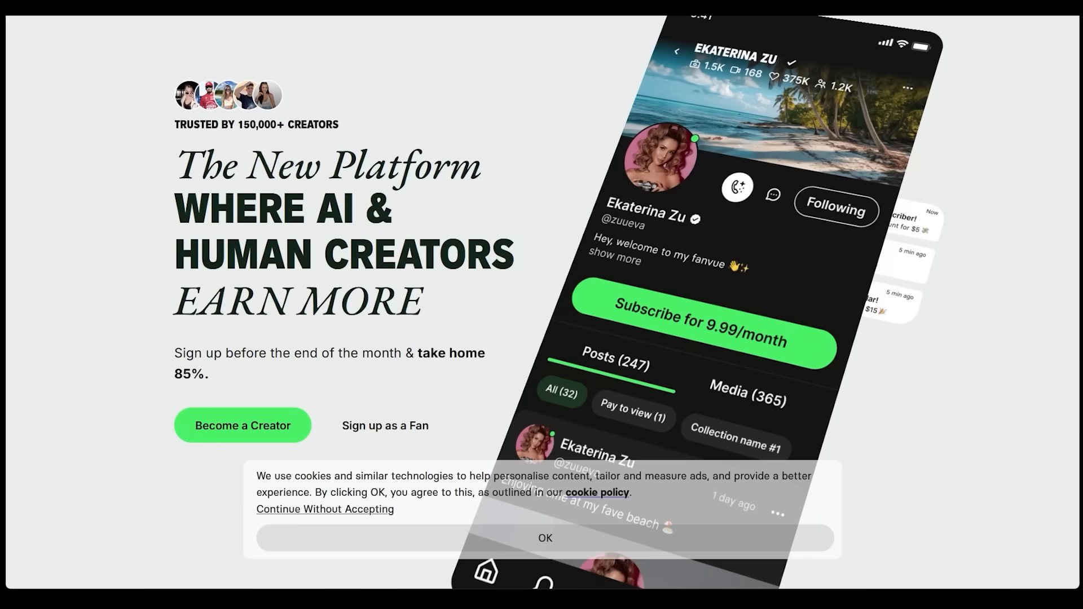
{"action": "left_click", "coordinate": [245, 438]}
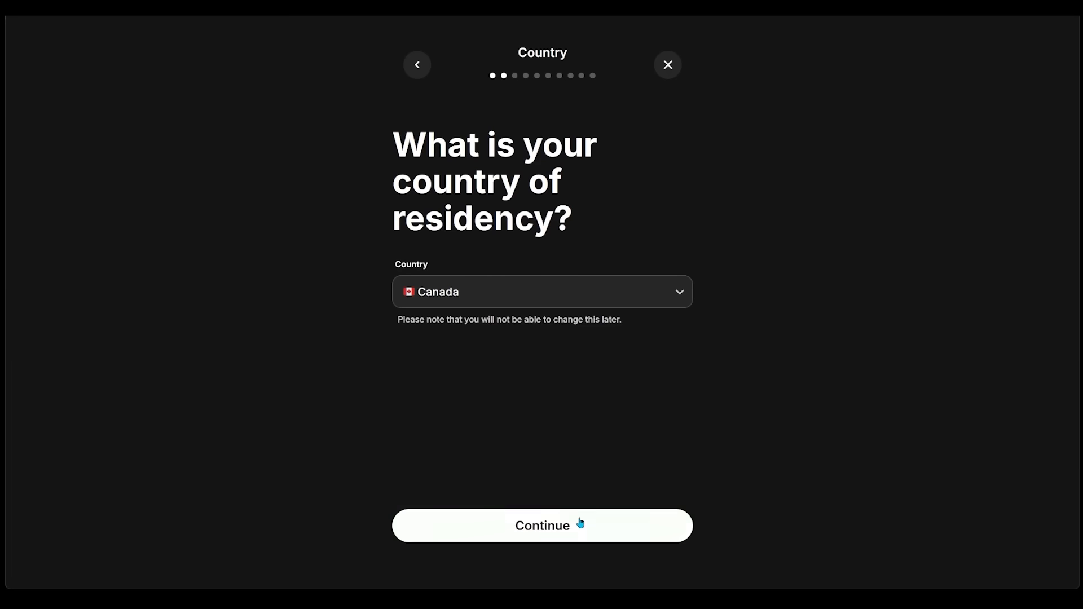
{"action": "left_click", "coordinate": [580, 523]}
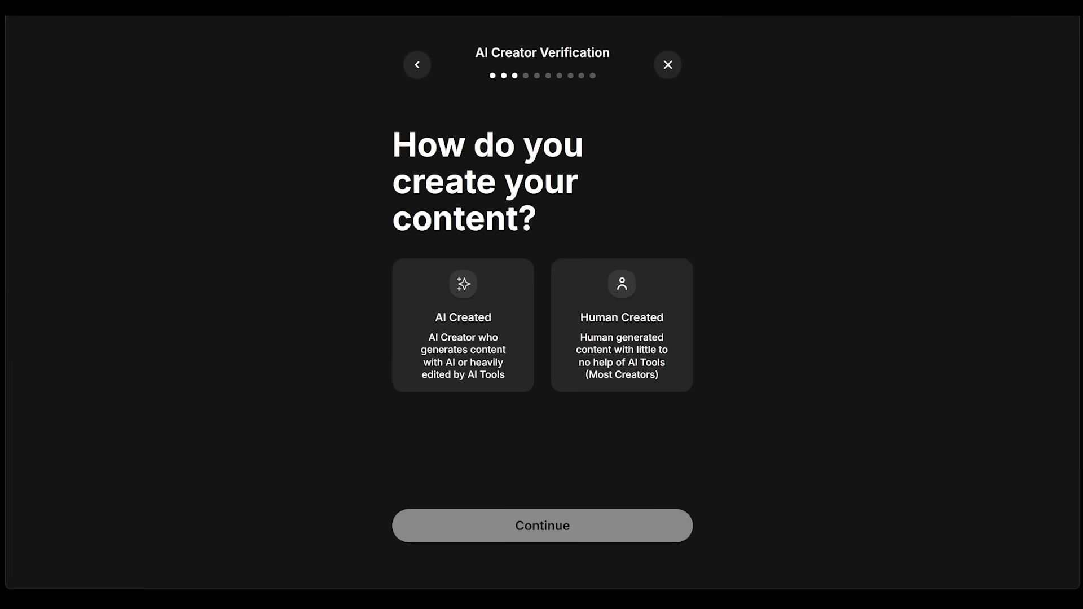
Declare the content as AI Created and choose IRL as the planned content category
{"action": "left_click", "coordinate": [452, 316]}
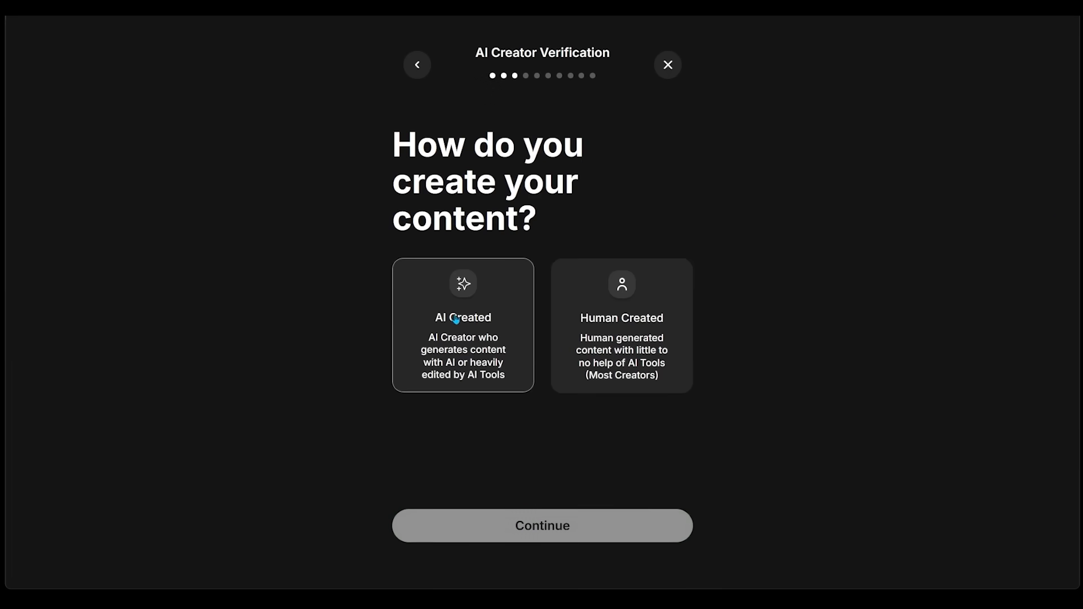
{"action": "left_click", "coordinate": [573, 527]}
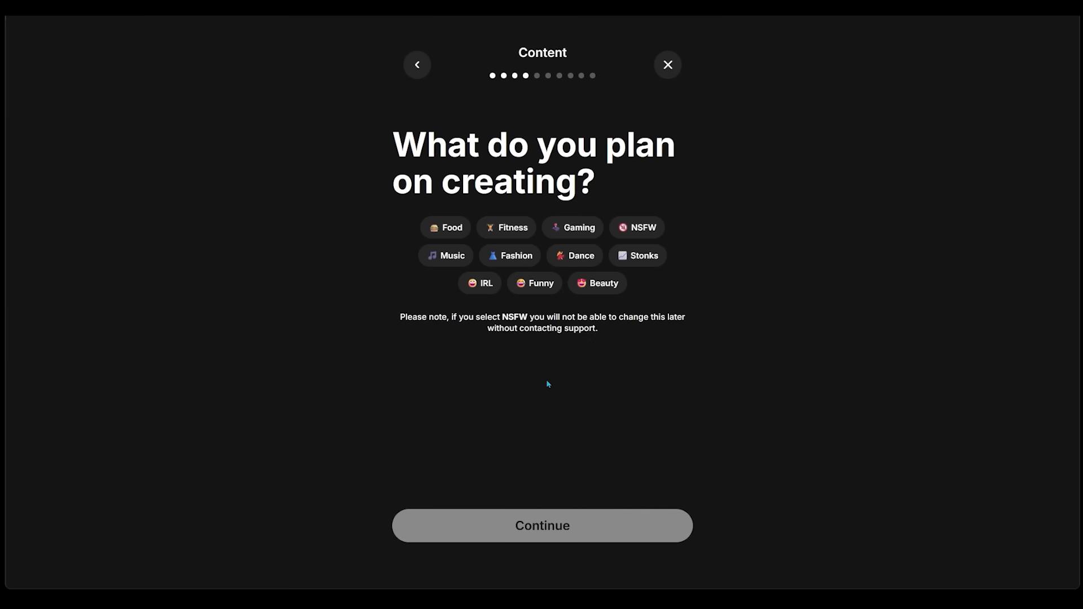
{"action": "left_click", "coordinate": [486, 288]}
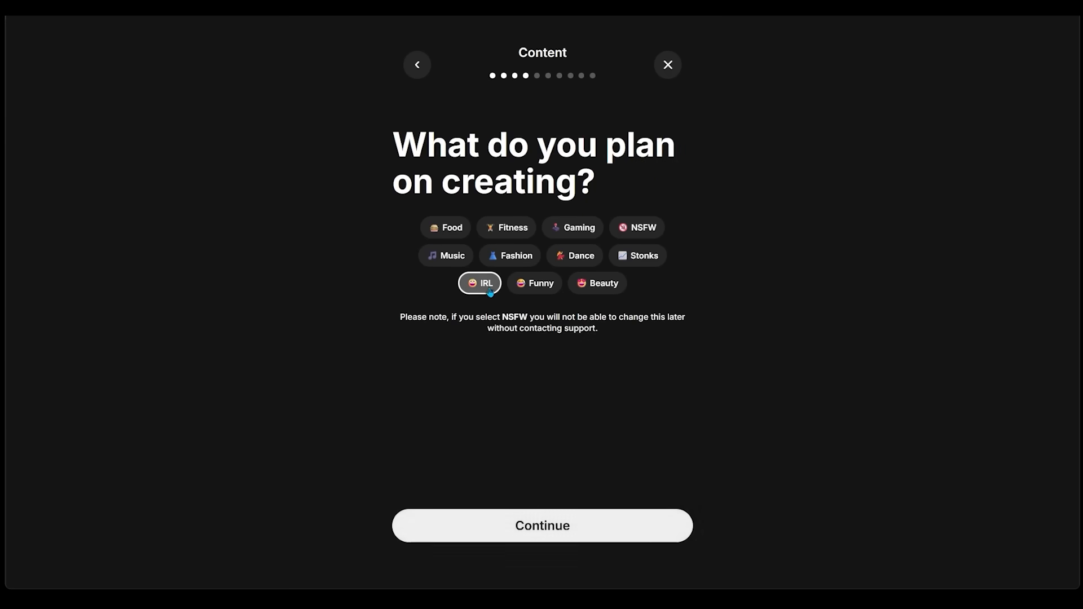
{"action": "left_click", "coordinate": [535, 526]}
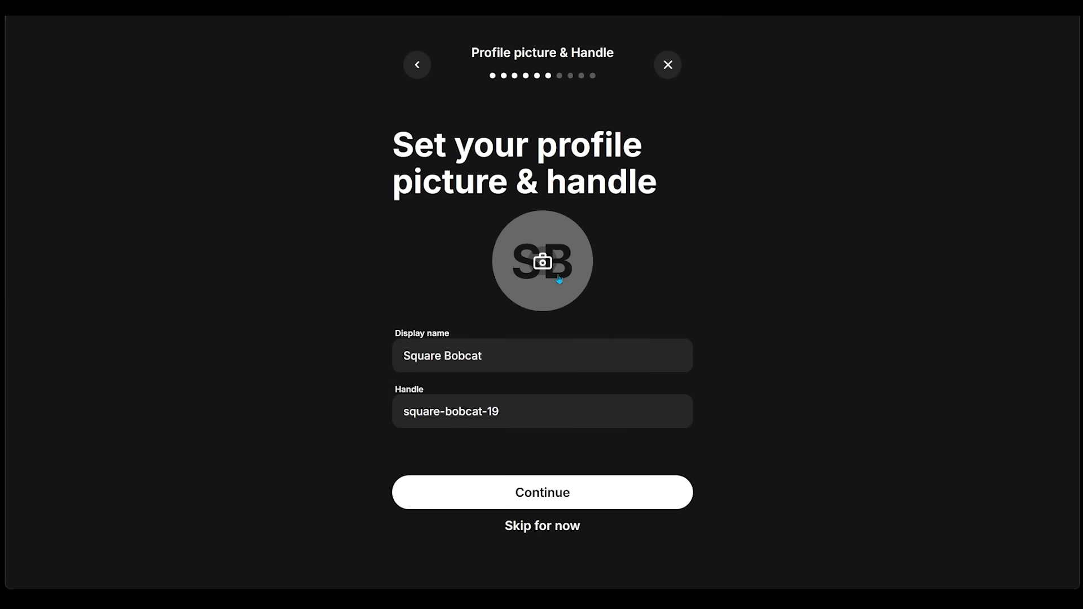
Upload Ruby's turtleneck portrait as profile picture, set the display name to Ruby and the handle to rubyrubyruby, and continue
{"action": "left_click", "coordinate": [537, 273]}
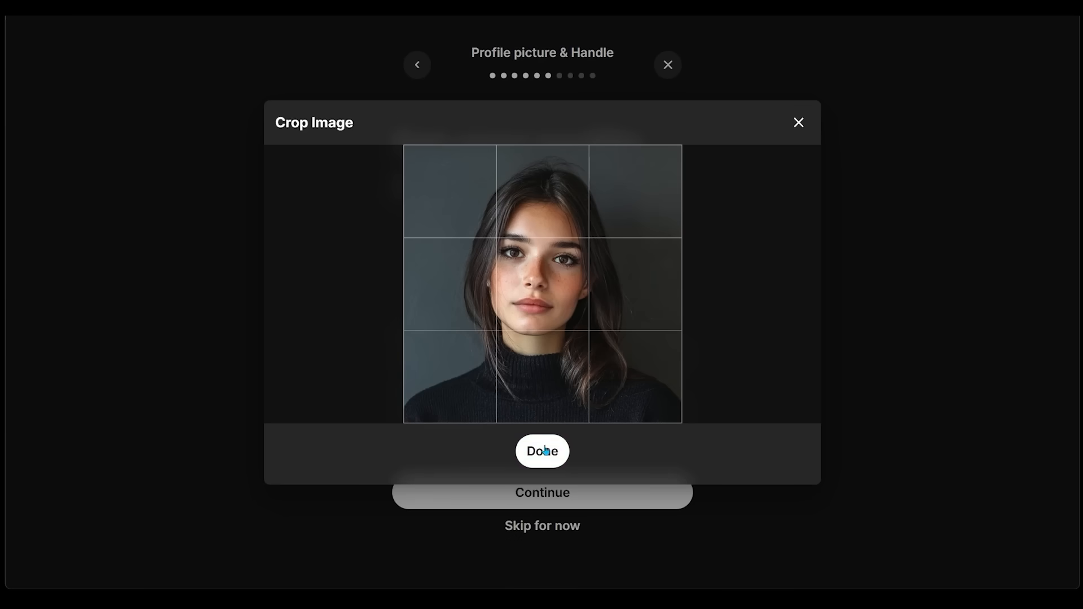
{"action": "left_click", "coordinate": [542, 450]}
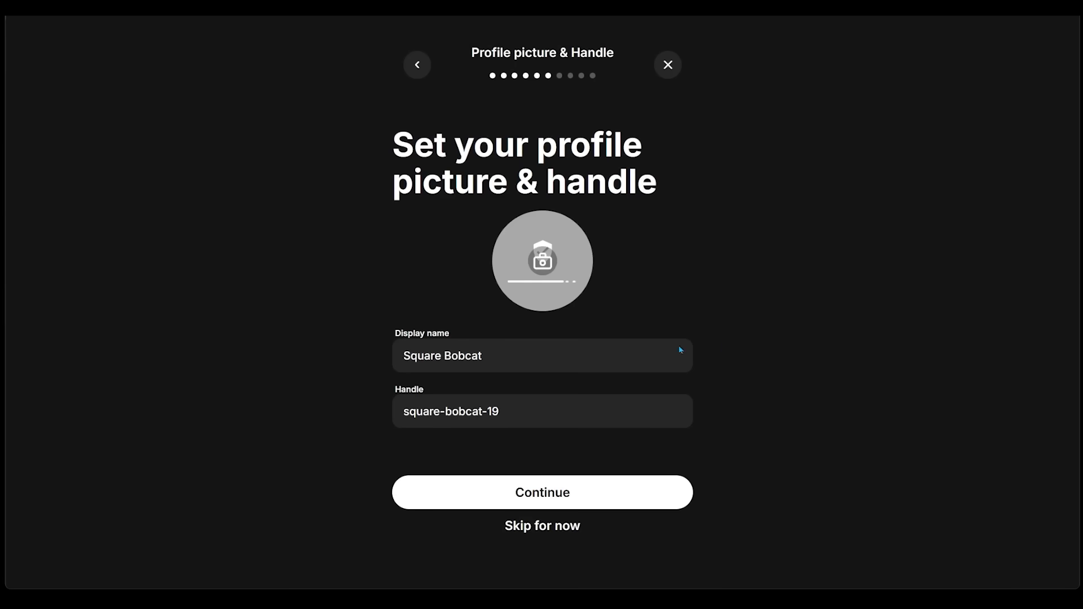
{"action": "left_click", "coordinate": [680, 350]}
{"action": "key", "text": "ctrl+a"}
{"action": "key", "text": "BackSpace"}
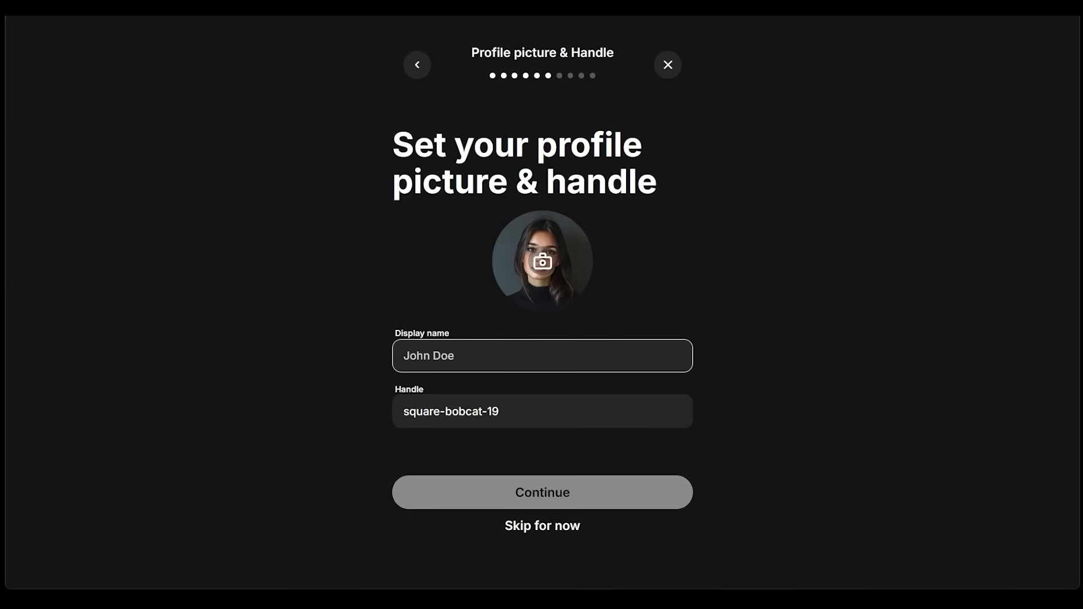
{"action": "type", "text": "Ruby"}
{"action": "key", "text": "Tab"}
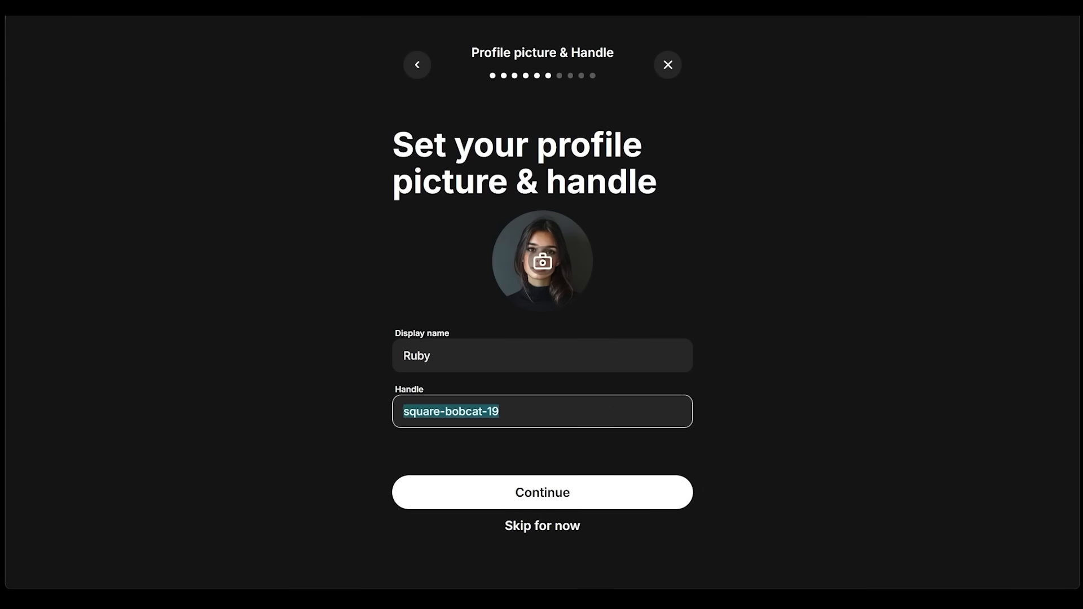
{"action": "type", "text": "rubyruby"}
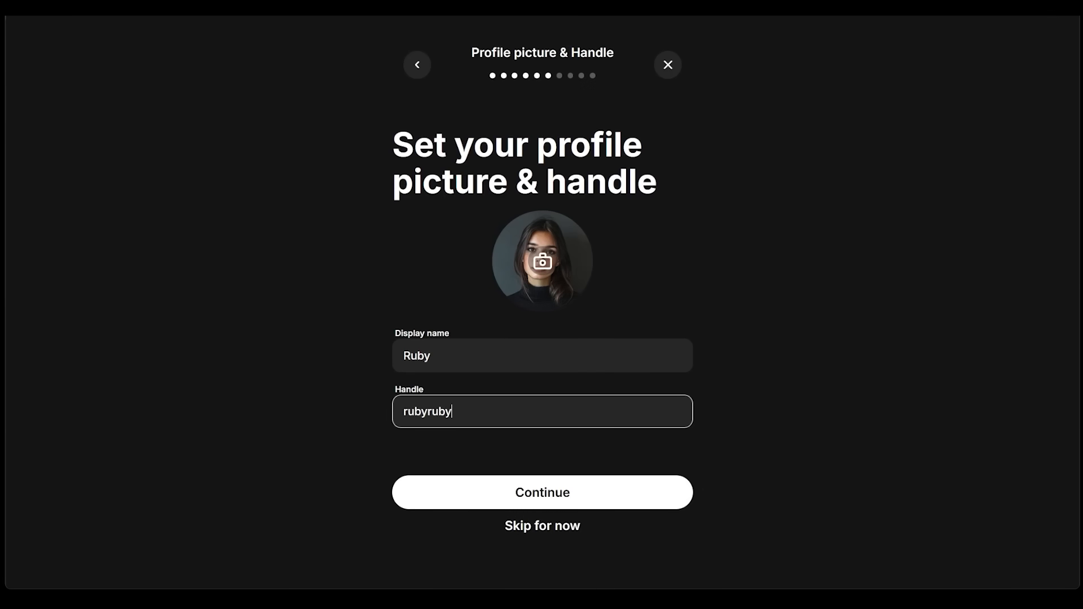
{"action": "type", "text": "ruby"}
{"action": "left_click", "coordinate": [564, 499]}
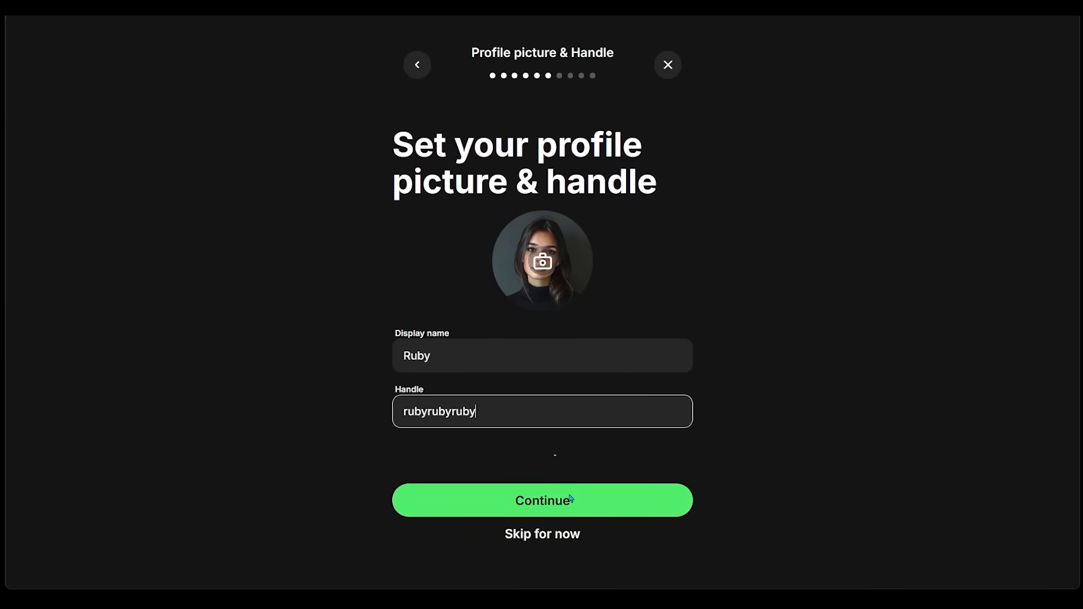
Set the profile bio to "Just me and my life ;)" and continue
{"action": "left_click", "coordinate": [469, 349]}
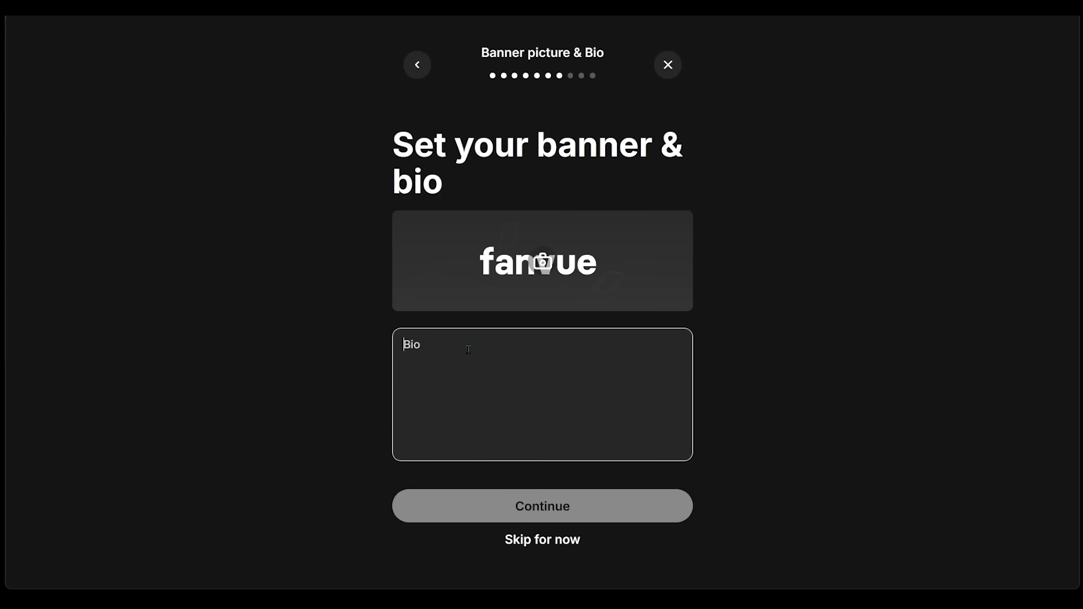
{"action": "type", "text": "Just me and my life ;)"}
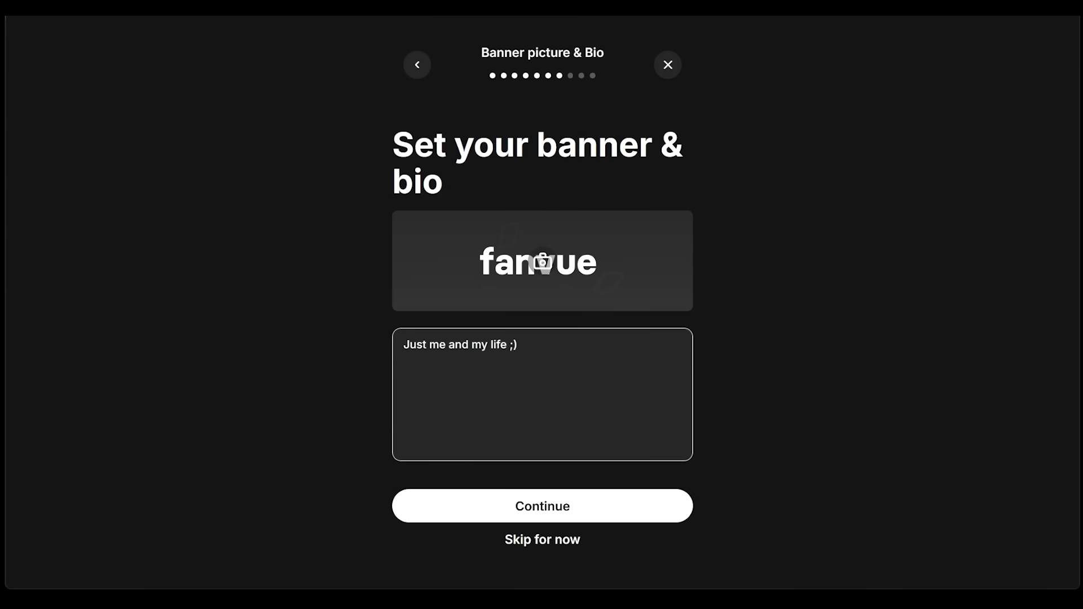
{"action": "left_click", "coordinate": [545, 509]}
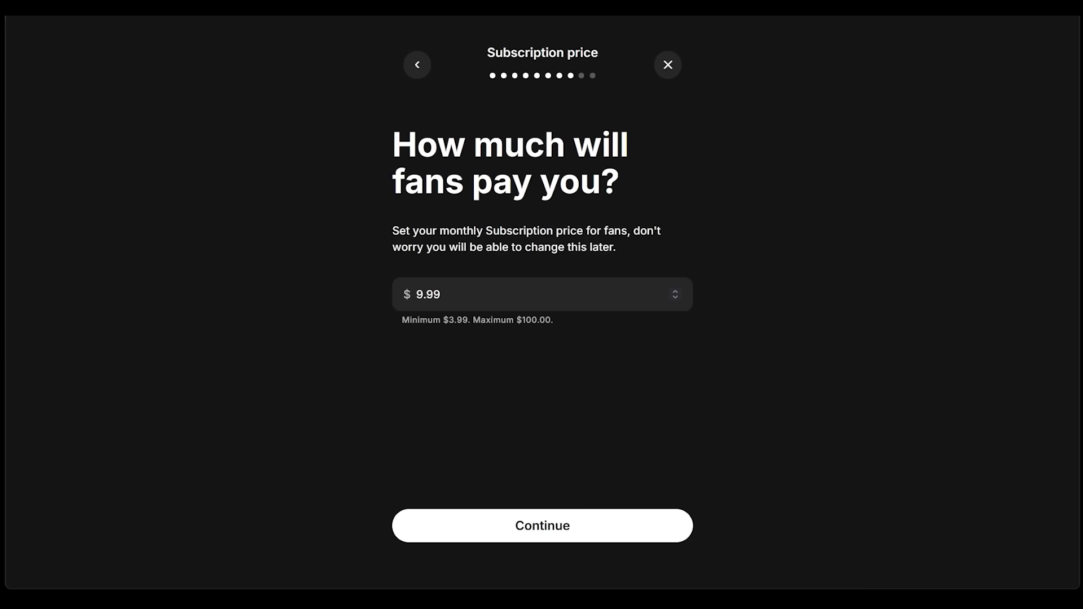
Set the monthly subscription price to $3.99 and continue
{"action": "left_click", "coordinate": [422, 297]}
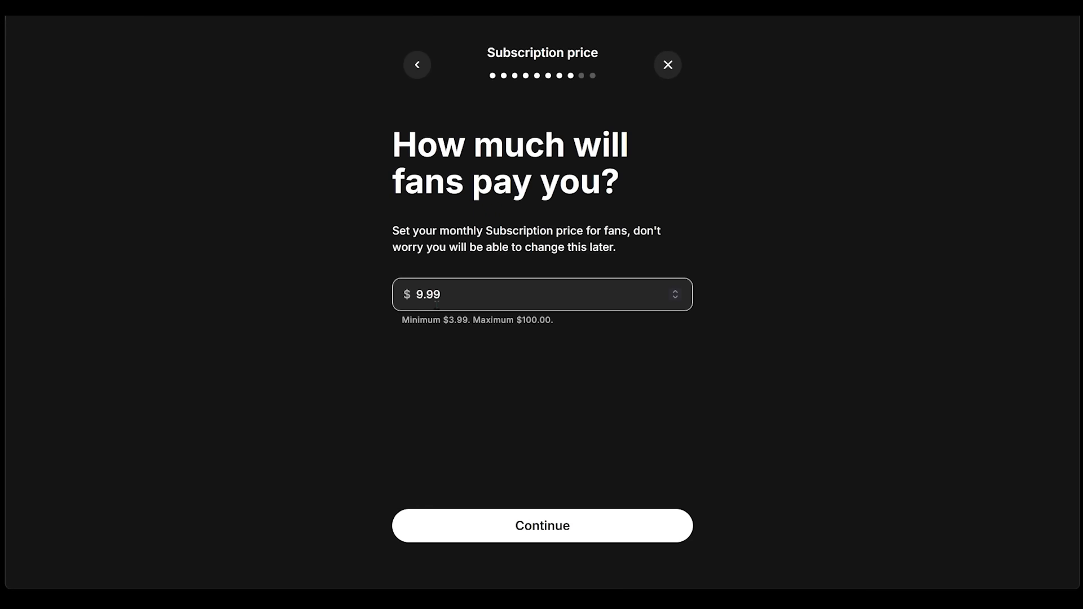
{"action": "key", "text": "BackSpace"}
{"action": "type", "text": "3"}
{"action": "left_click", "coordinate": [542, 525]}
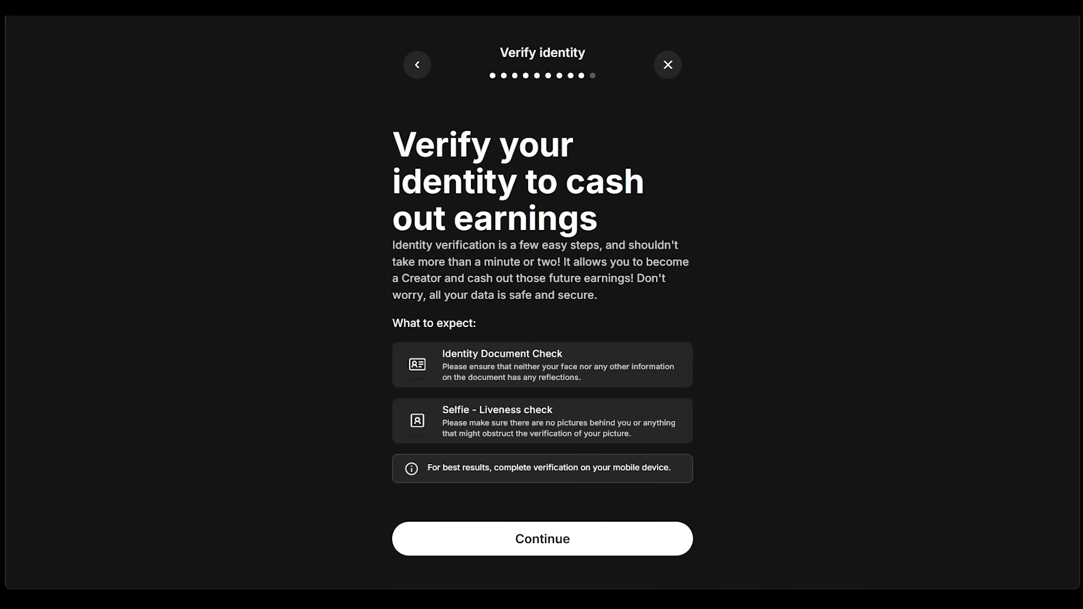
Start the identity verification and choose a method other than scanning the QR code
{"action": "left_click", "coordinate": [618, 536]}
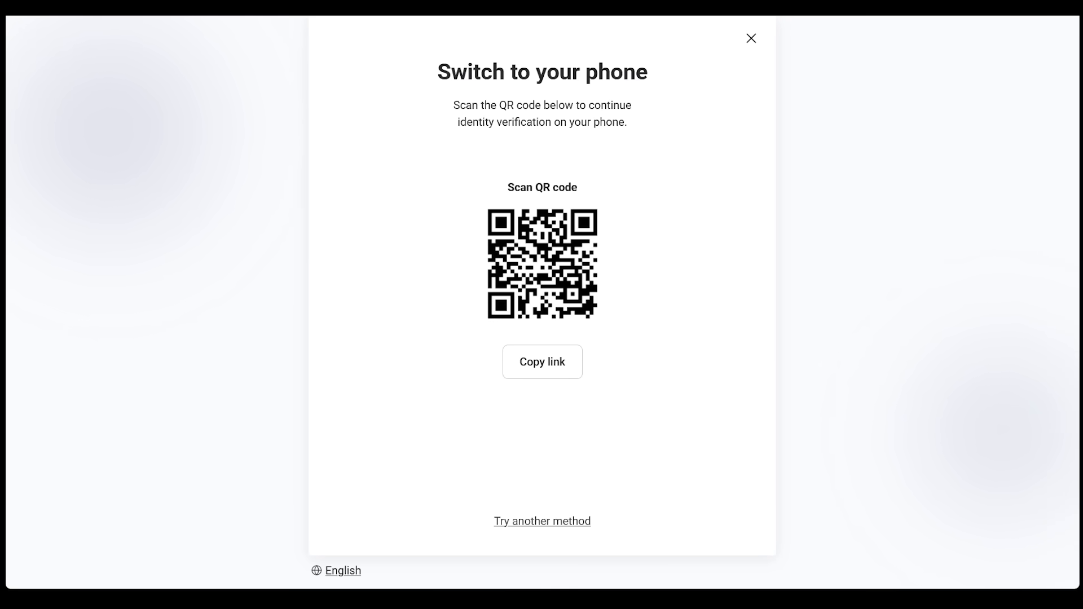
{"action": "left_click", "coordinate": [545, 523]}
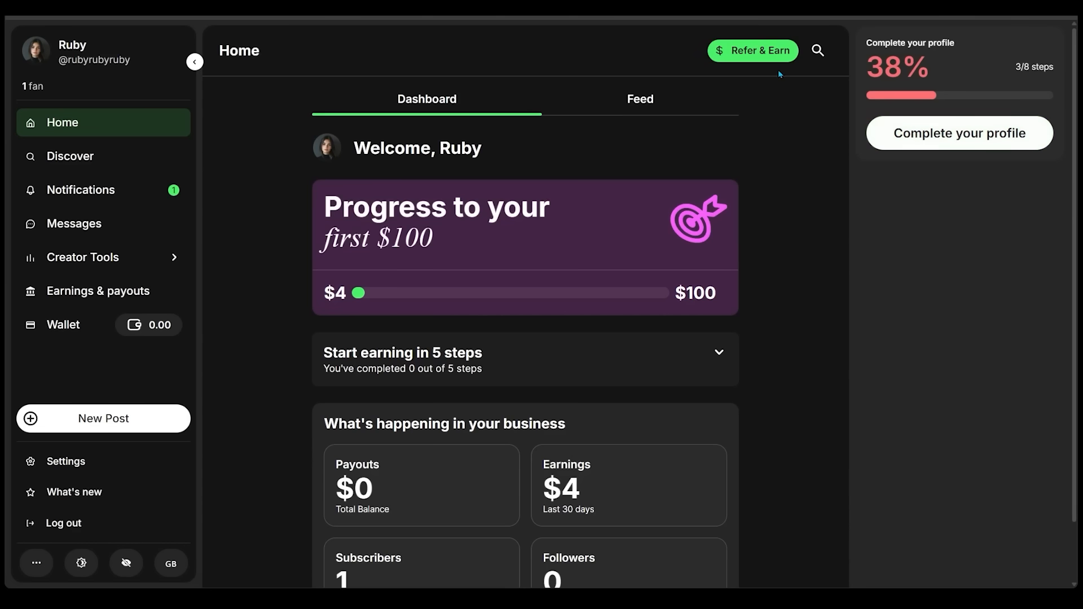
Look at the Refer & Earn page and return to the home dashboard
{"action": "left_click", "coordinate": [761, 50]}
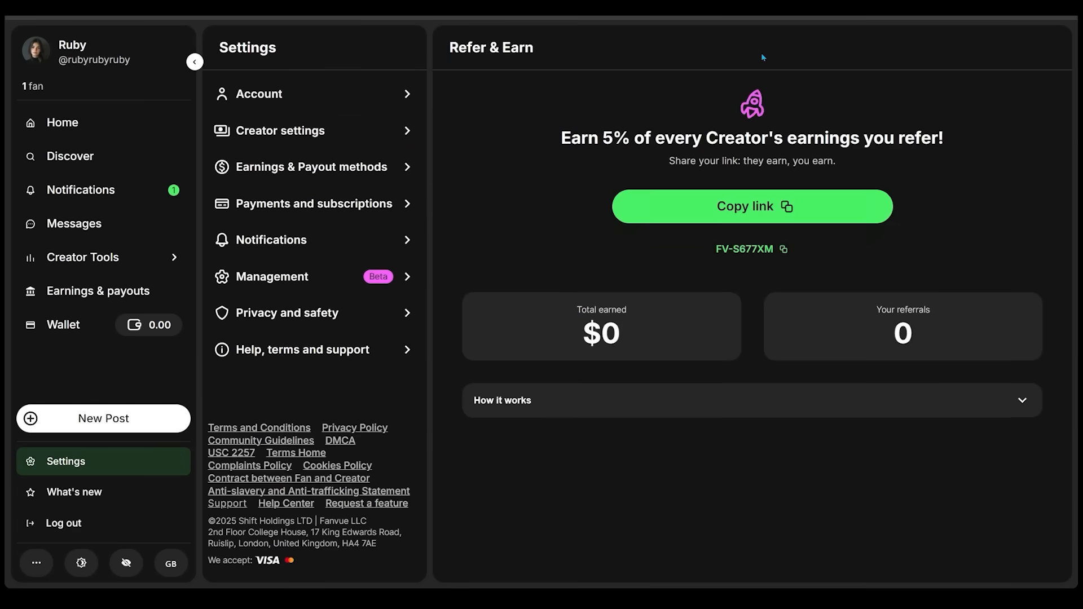
{"action": "left_click", "coordinate": [85, 122]}
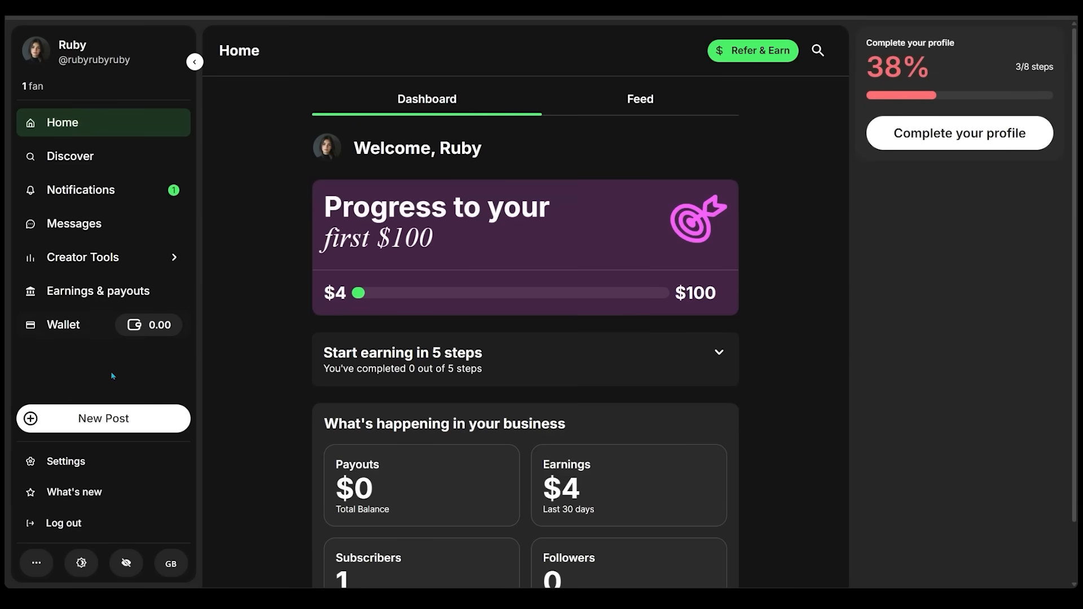
Publish a subscribers-only post with the 5-second bookstore video and the caption "Love casual Friday mornings.. ;)"
{"action": "left_click", "coordinate": [95, 421]}
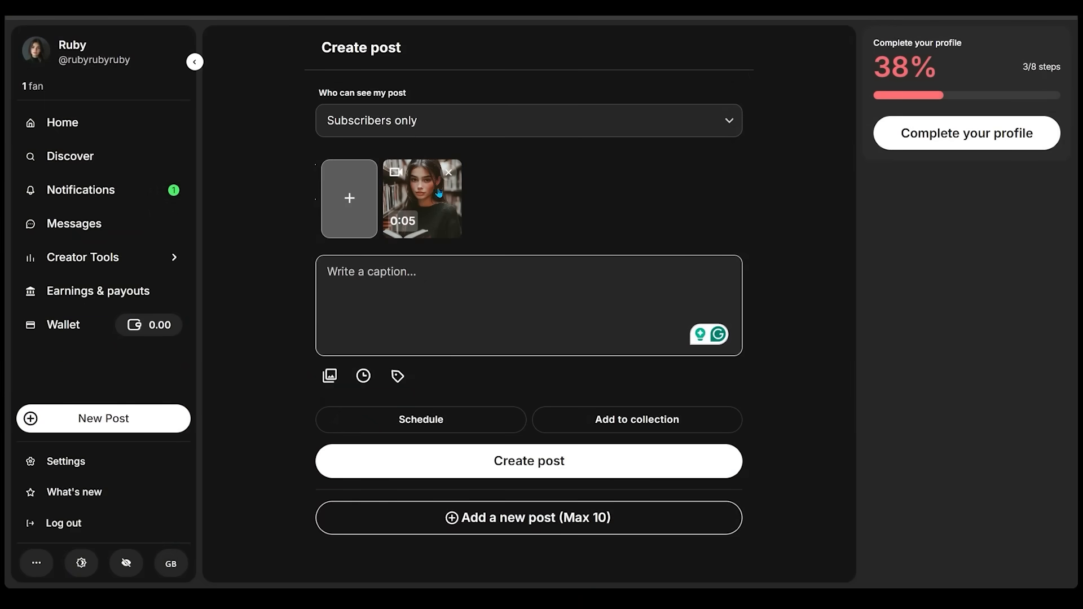
{"action": "left_click", "coordinate": [381, 275]}
{"action": "type", "text": "Love casu"}
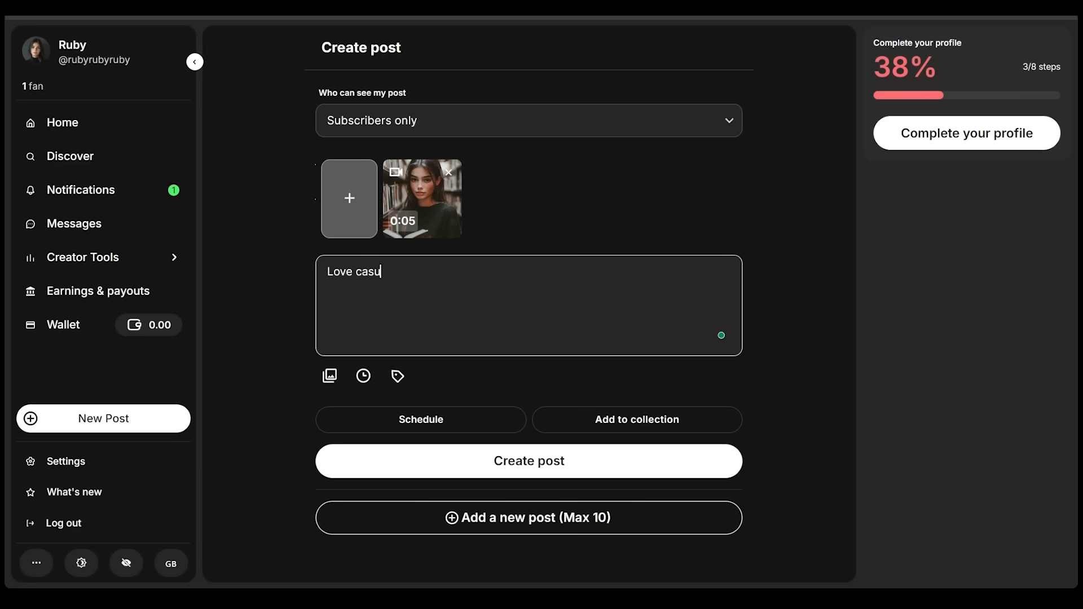
{"action": "type", "text": "al Friday mornings.. ;)"}
{"action": "left_click", "coordinate": [534, 461]}
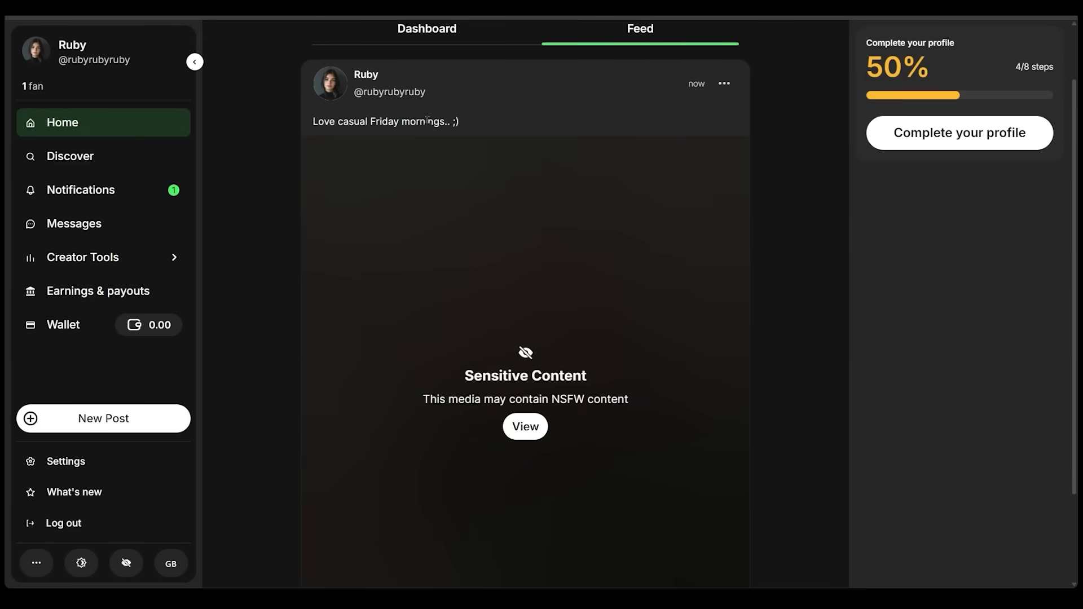
Reveal the sensitive media in the new feed post and replay the bookstore video
{"action": "scroll", "coordinate": [459, 162], "scroll_direction": "down", "scroll_amount": 2}
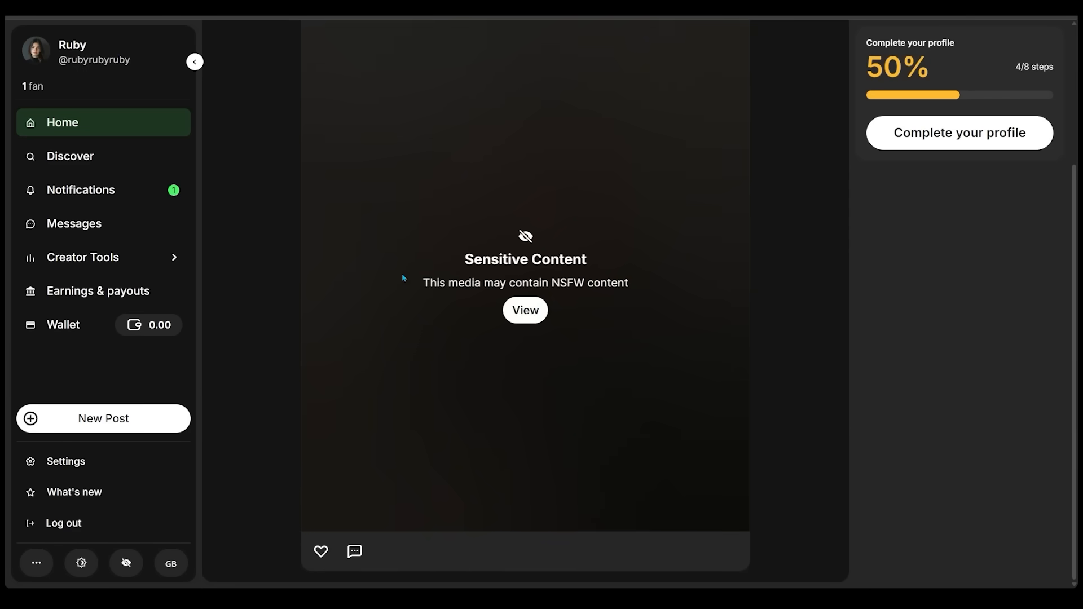
{"action": "left_click", "coordinate": [529, 319]}
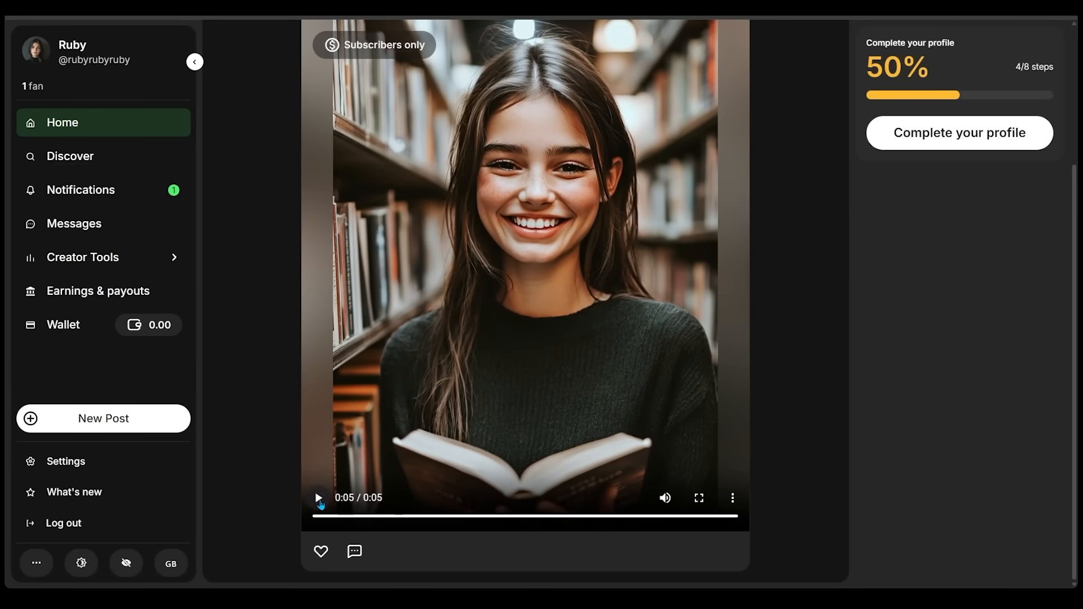
{"action": "left_click", "coordinate": [319, 500]}
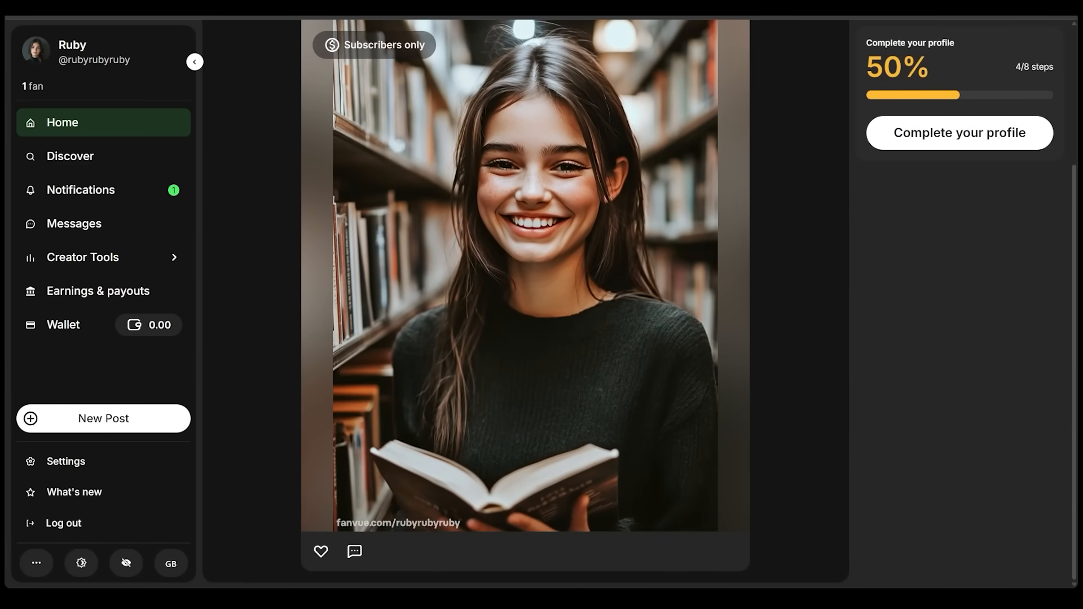
Publish a subscribers-only image post captioned "Another one!" followed by two emojis, and reveal its hidden media in the feed
{"action": "scroll", "coordinate": [1035, 178], "scroll_direction": "up", "scroll_amount": 3}
{"action": "left_click", "coordinate": [107, 418]}
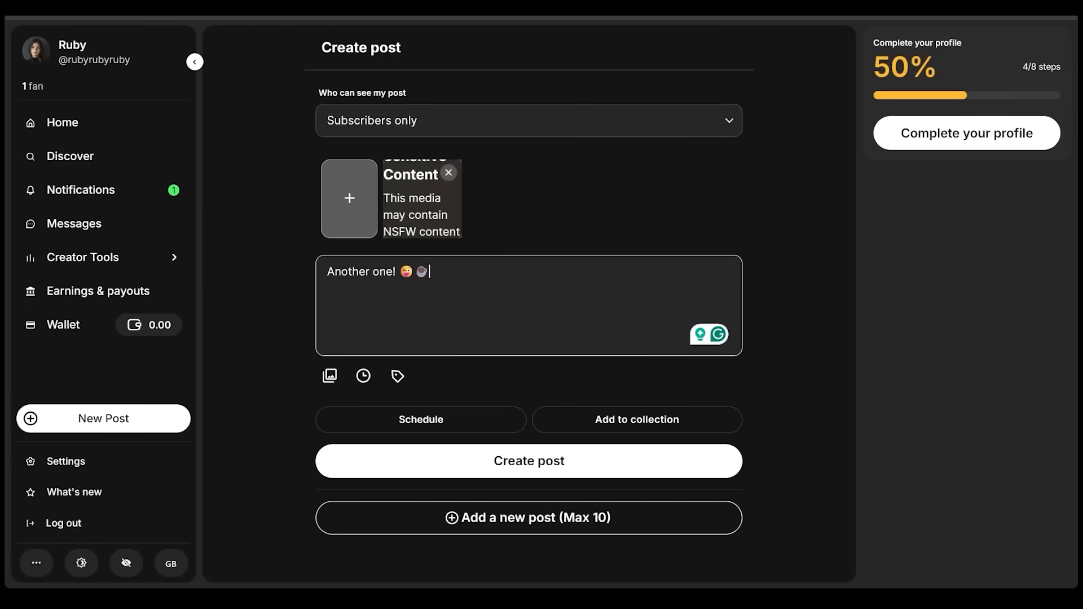
{"action": "left_click", "coordinate": [545, 461]}
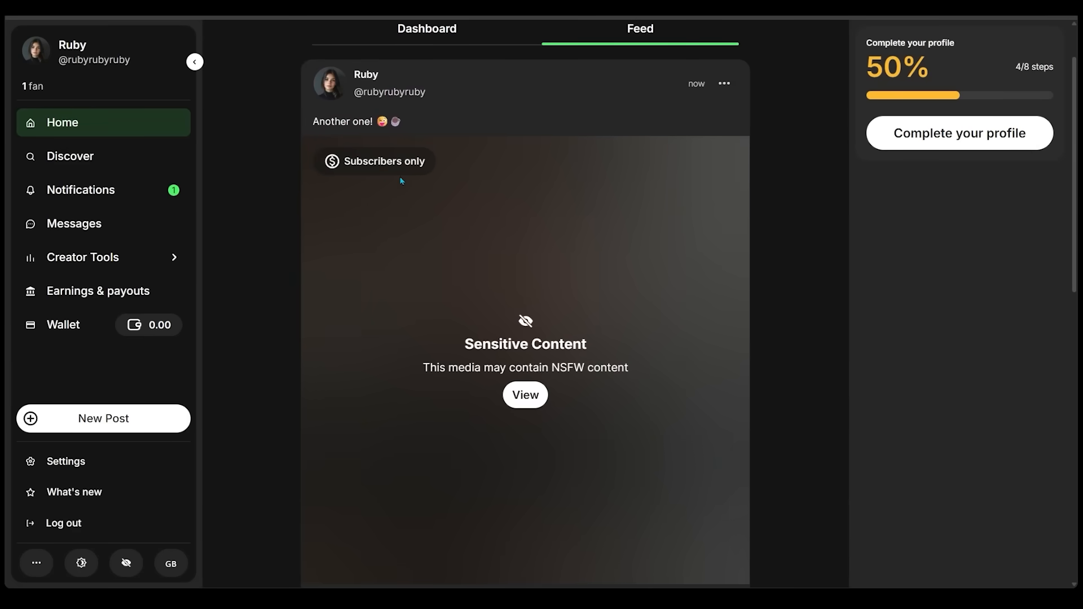
{"action": "left_click", "coordinate": [525, 395]}
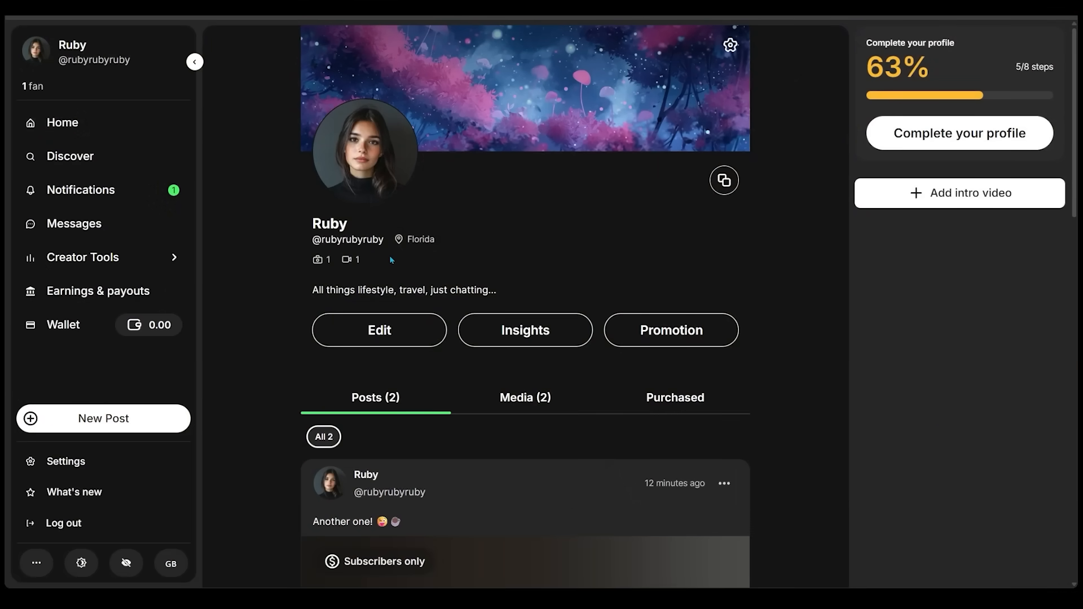
Copy the link to Ruby's creator profile
{"action": "left_click", "coordinate": [722, 186]}
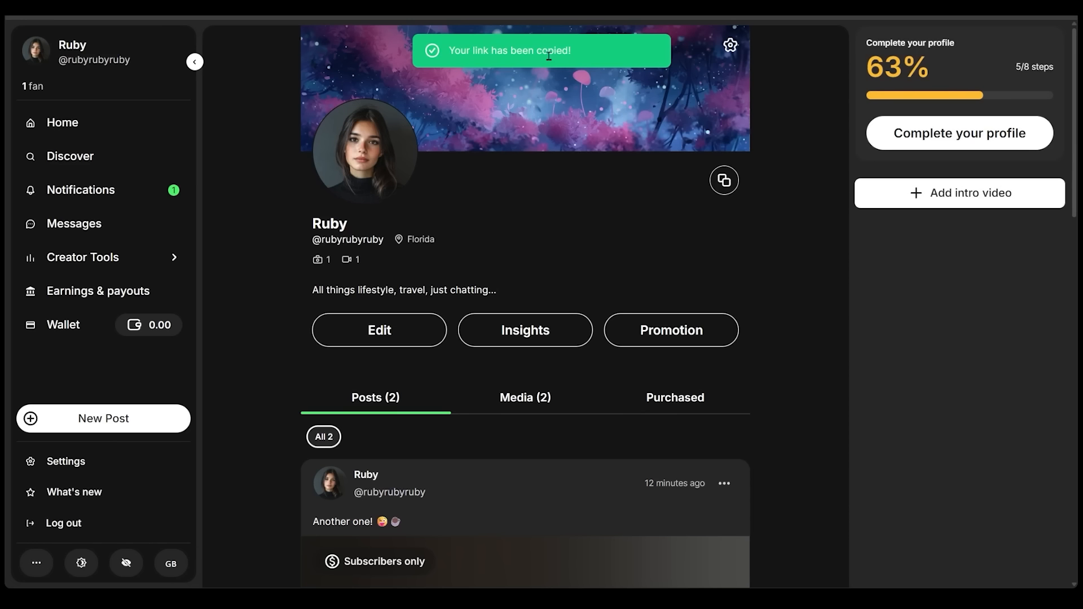